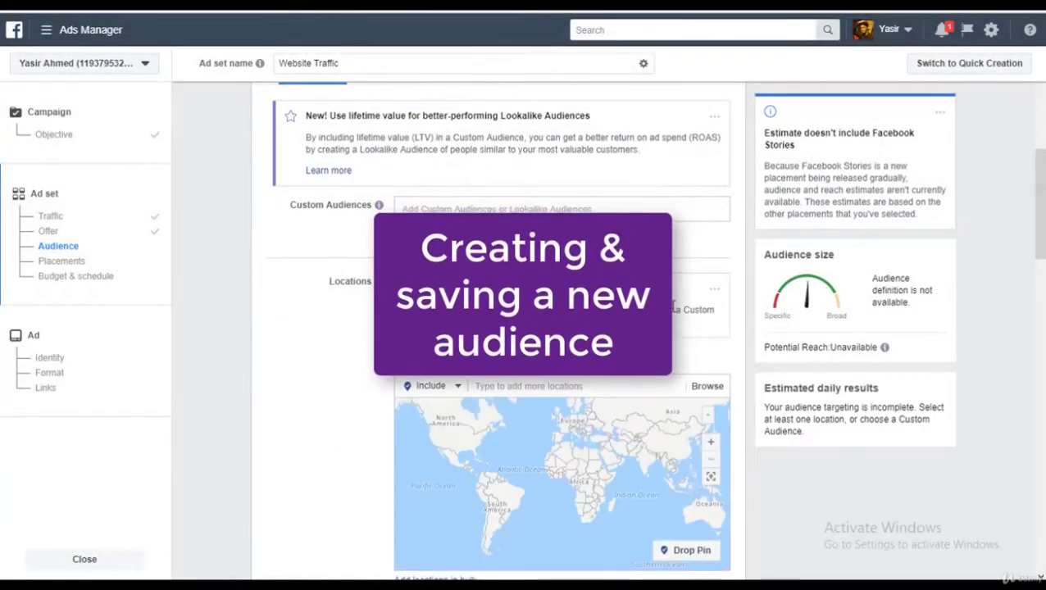
# - Paste 'Bedford' into Locations and add Bedford, Bedfordshire, England at the default +40 km radius
pyautogui.click(552, 391)
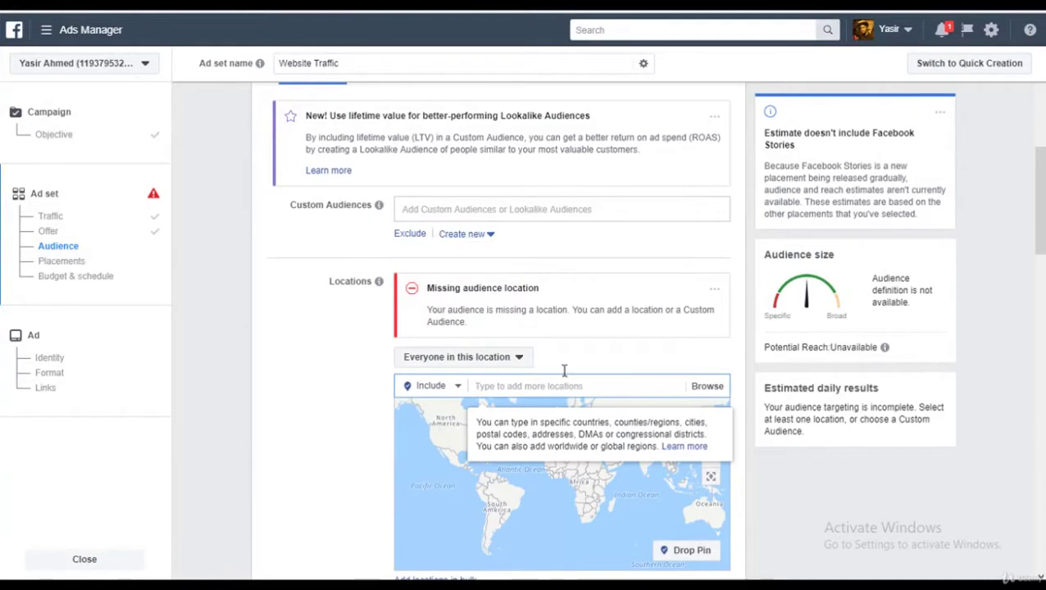
pyautogui.click(565, 385)
pyautogui.rightClick(565, 386)
pyautogui.click(599, 244)
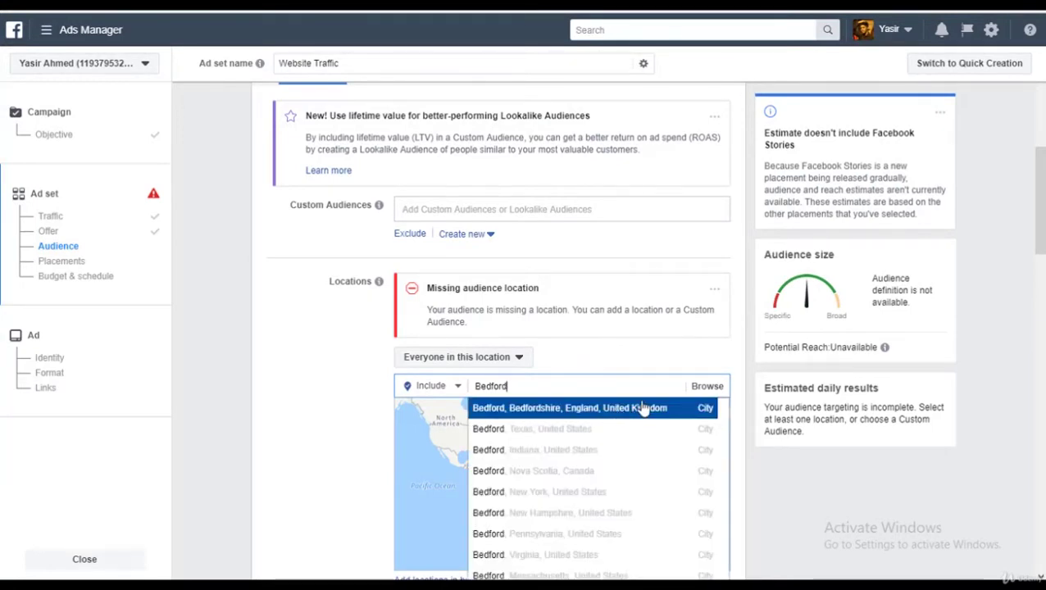
pyautogui.press('Return')
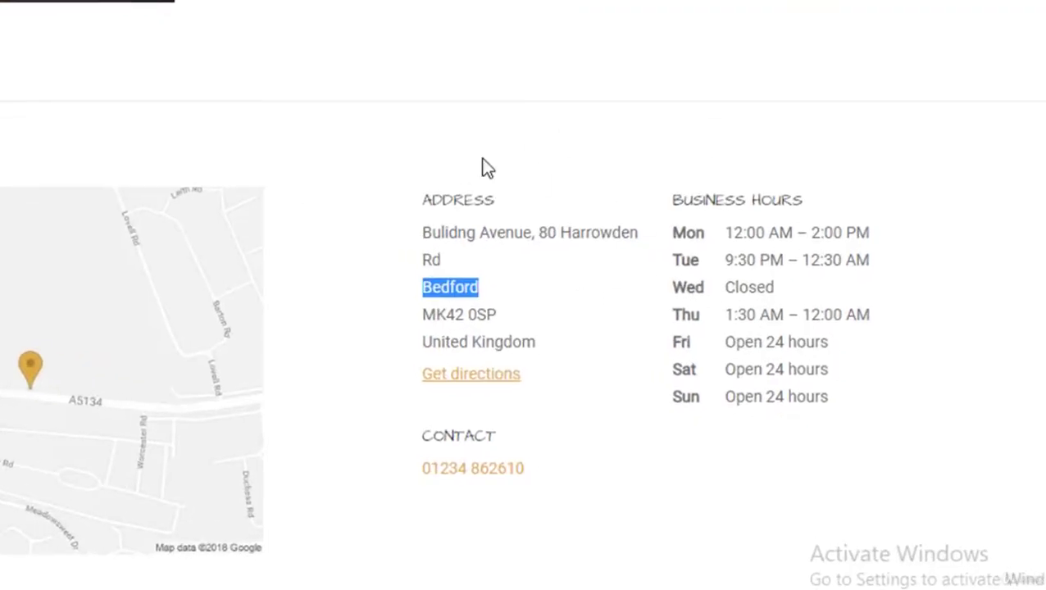
# - Check the Bedford address on the business website, then return to Ads Manager
pyautogui.scroll(20, 521, 294)
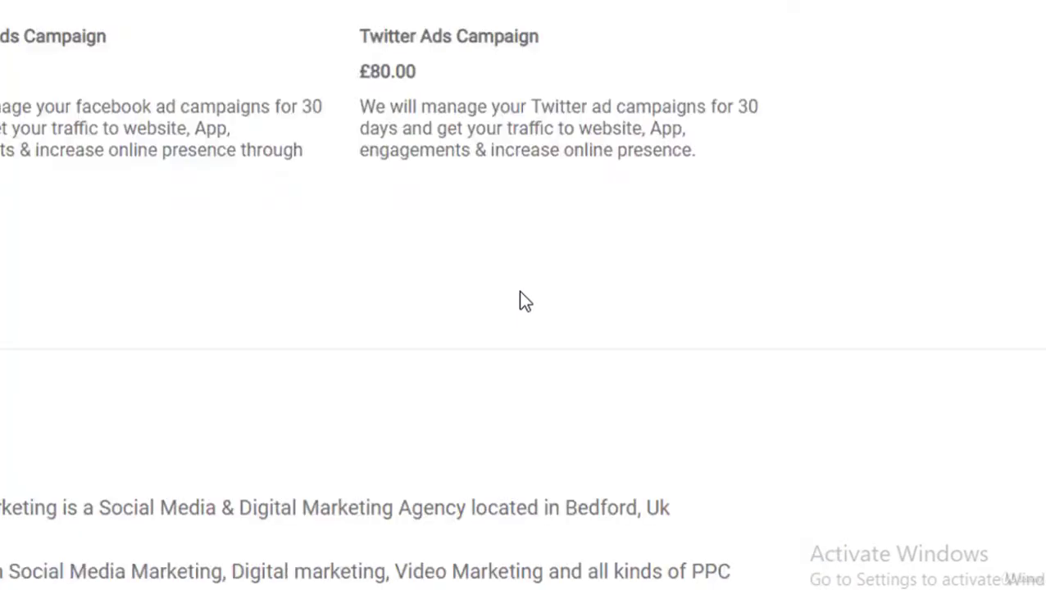
pyautogui.scroll(-7, 521, 302)
pyautogui.scroll(7, 521, 301)
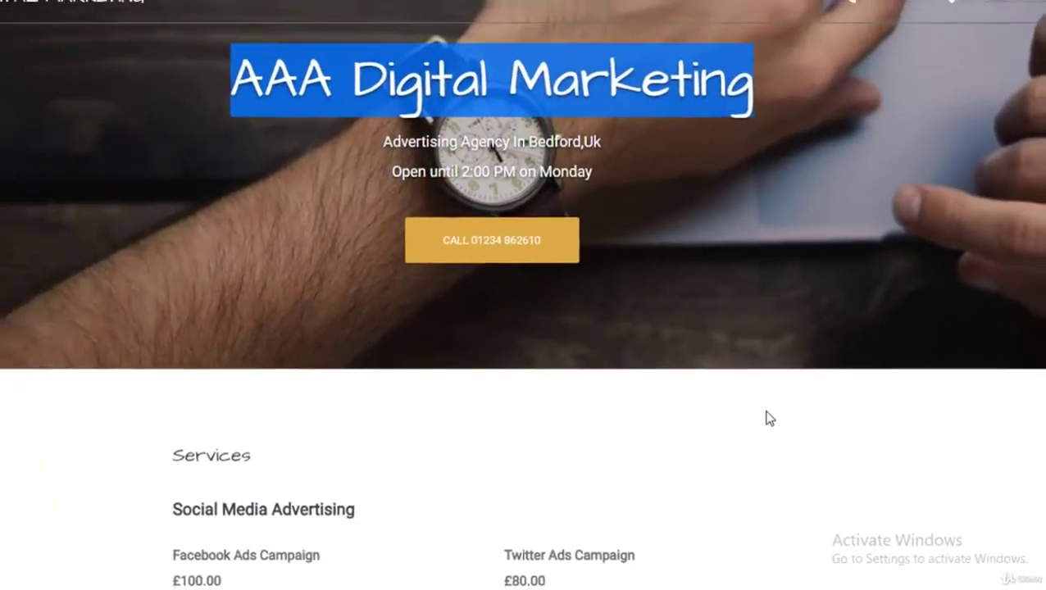
pyautogui.scroll(-10, 771, 422)
pyautogui.scroll(-9, 777, 426)
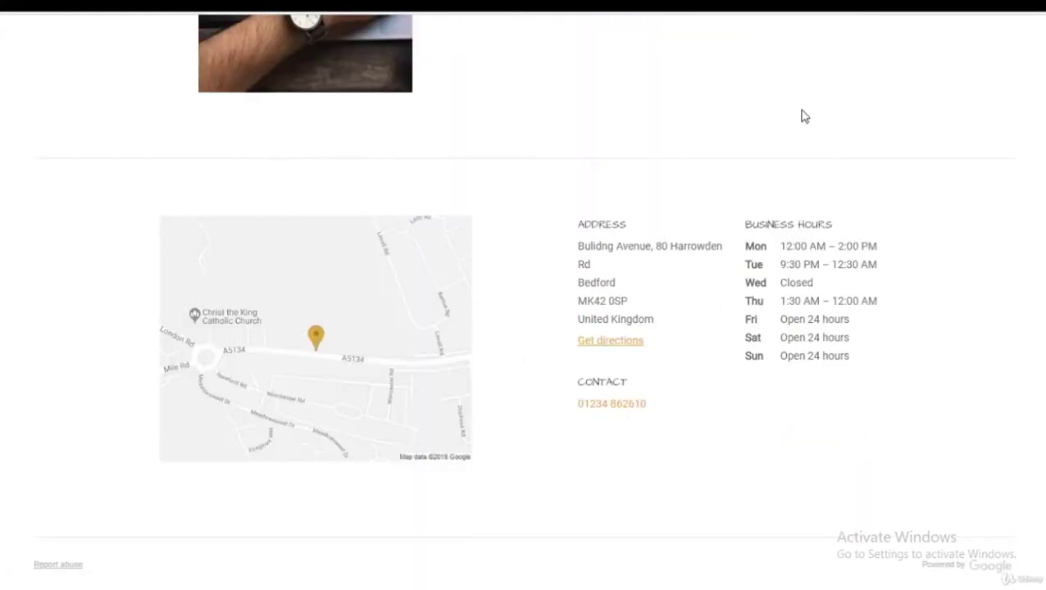
pyautogui.hotkey('ctrl', 'Tab')
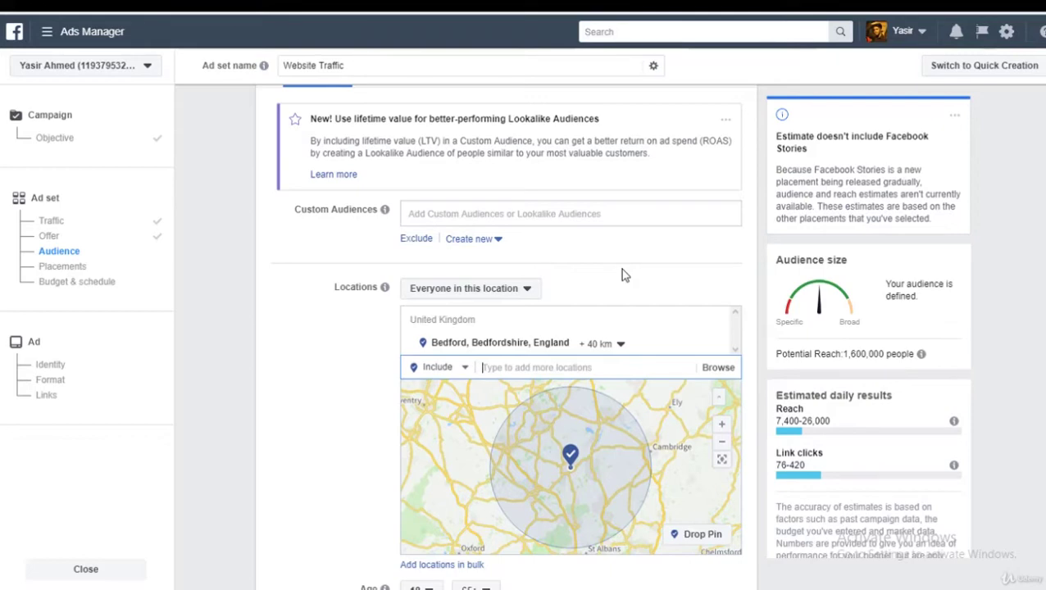
# - Drag Bedford's radius slider from +40 km down to +25 km
pyautogui.click(620, 344)
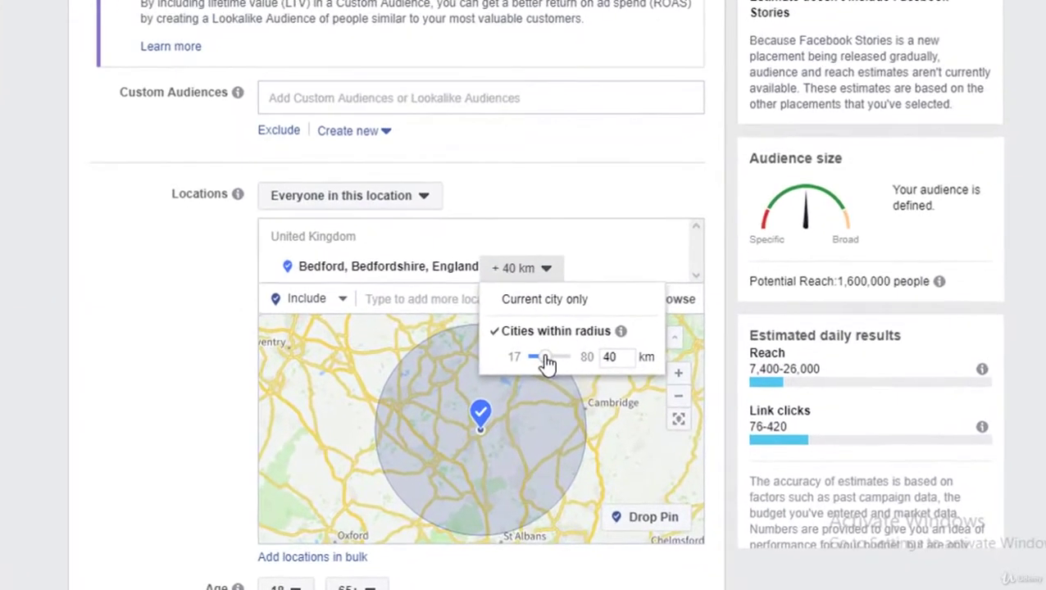
pyautogui.moveTo(581, 386); pyautogui.dragTo(542, 366)
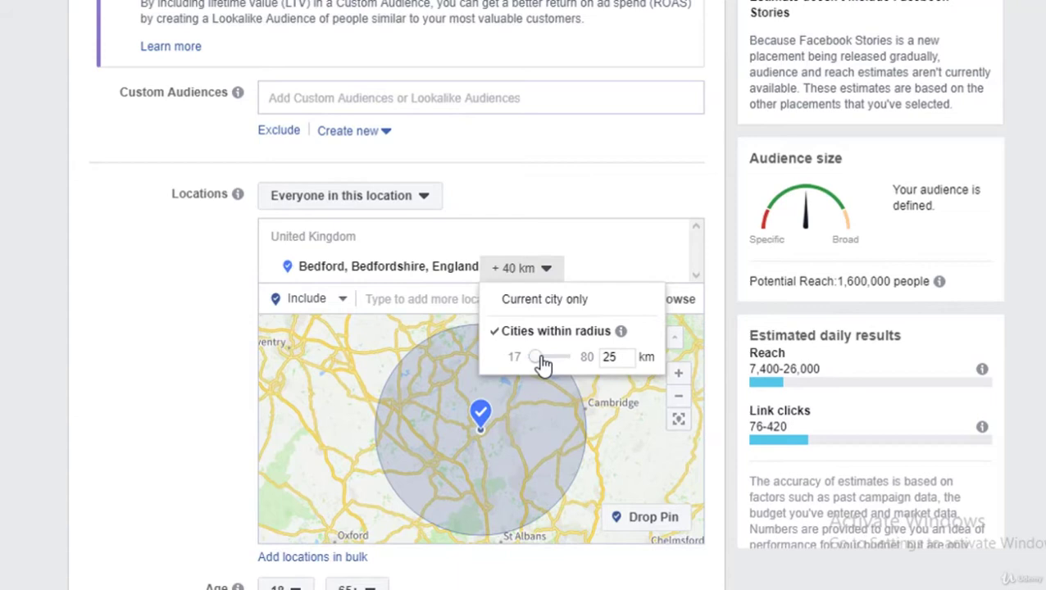
pyautogui.click(612, 299)
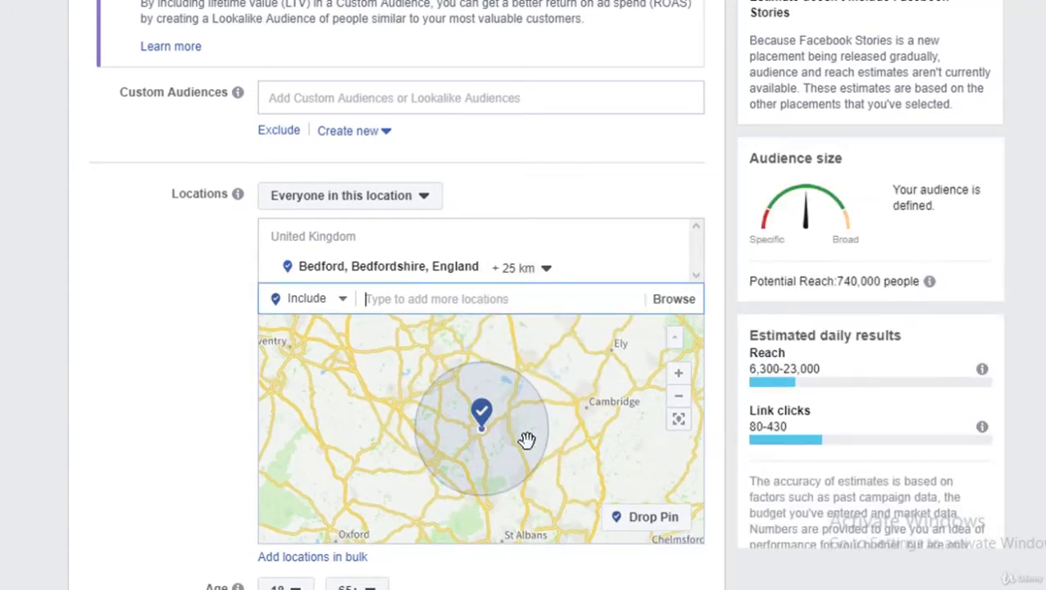
pyautogui.scroll(1, 526, 439)
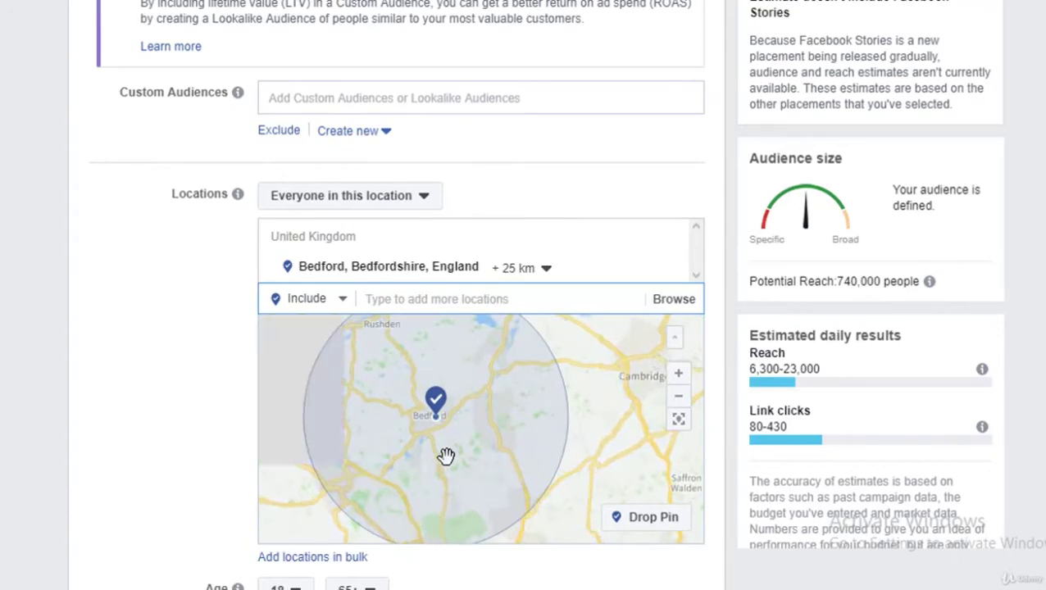
pyautogui.scroll(3, 446, 457)
pyautogui.scroll(-4, 446, 457)
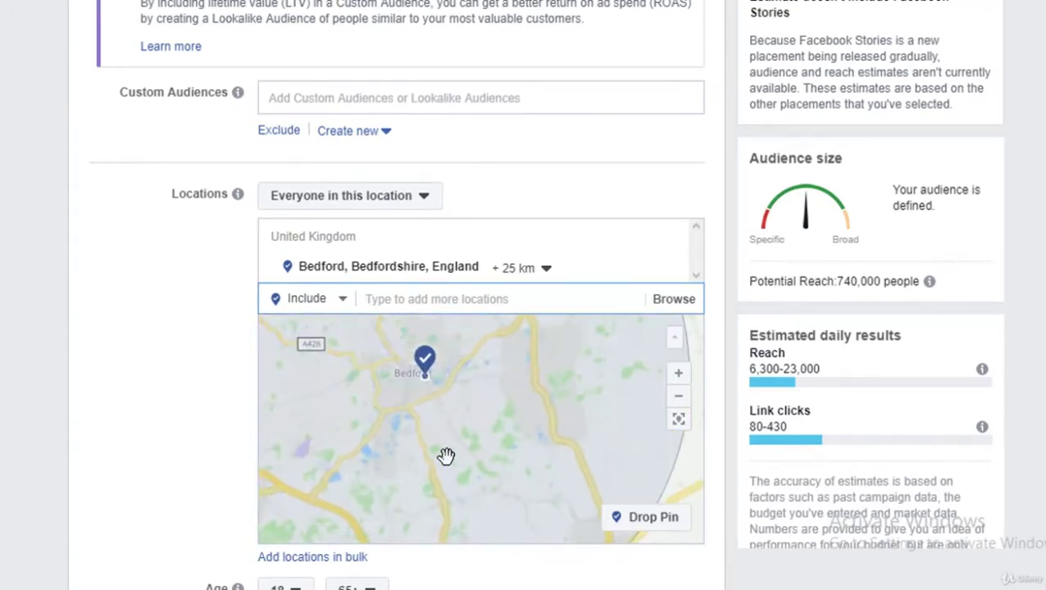
# - Set the minimum audience age to 30
pyautogui.scroll(-4, 157, 278)
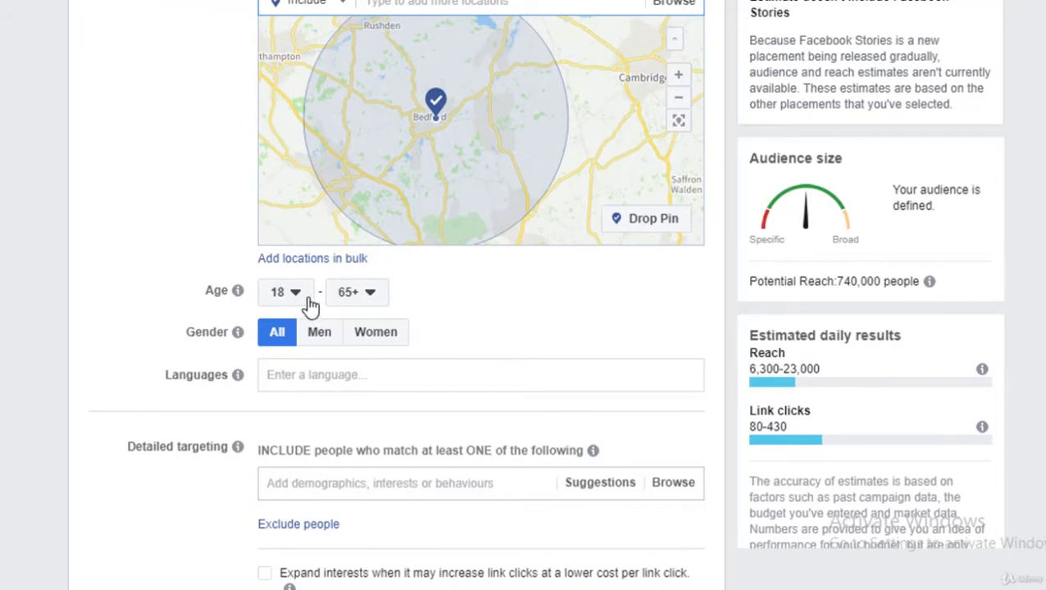
pyautogui.click(300, 295)
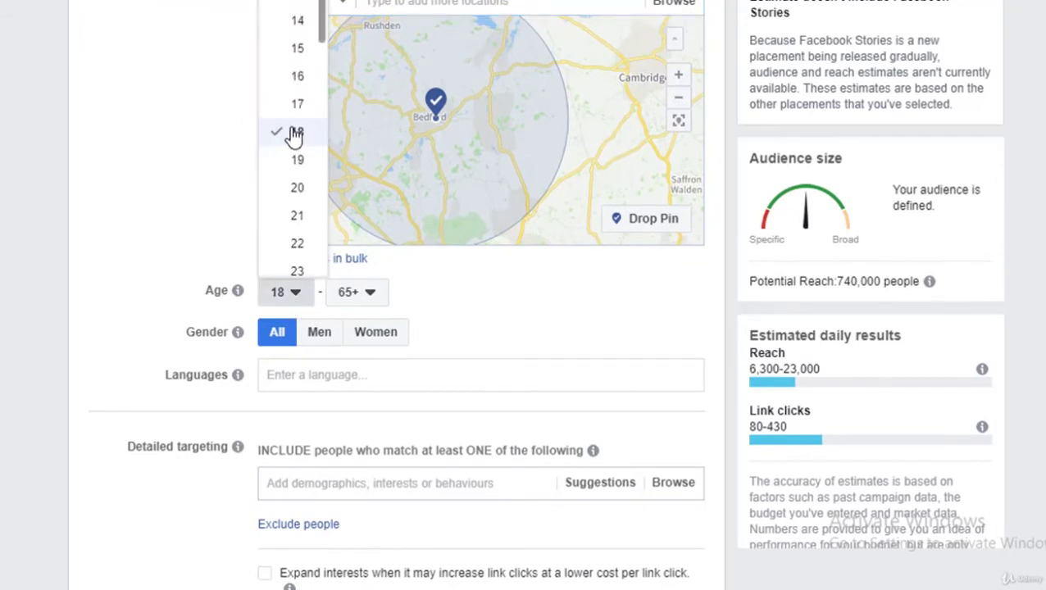
pyautogui.scroll(-1, 292, 132)
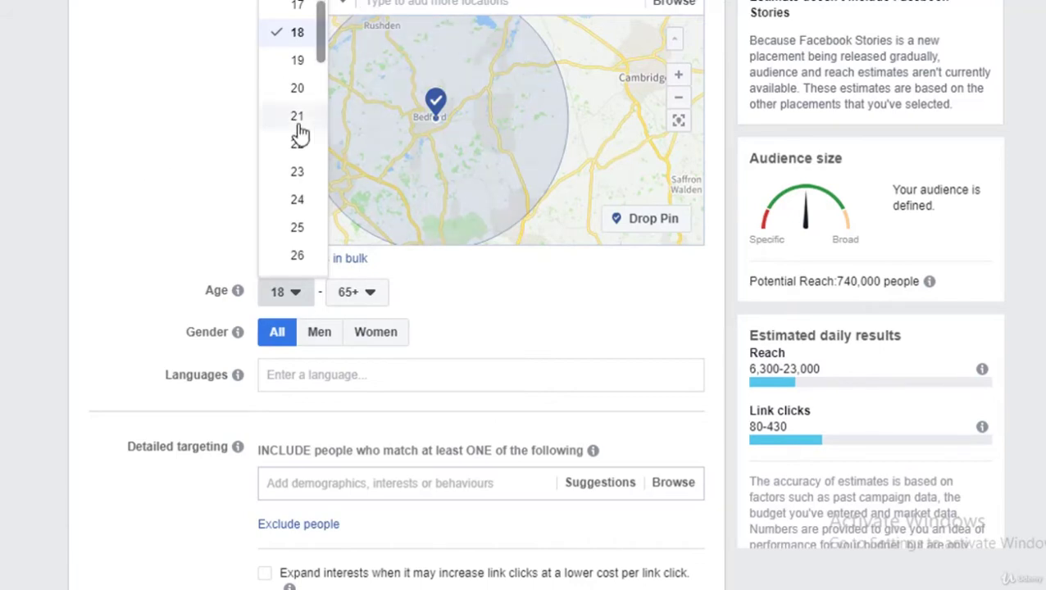
pyautogui.scroll(-2, 297, 133)
pyautogui.scroll(3, 284, 121)
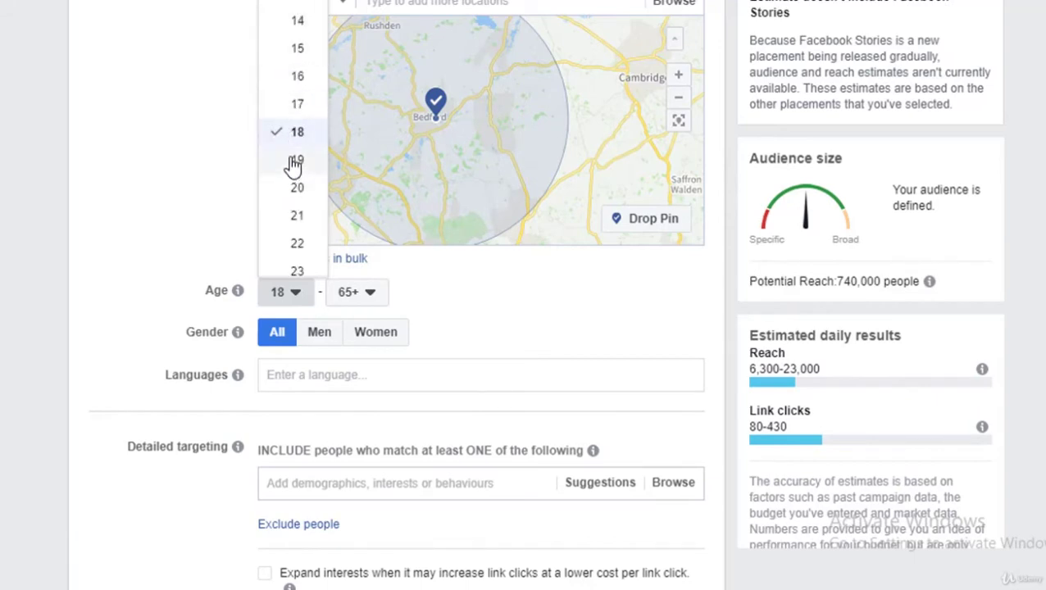
pyautogui.scroll(-1, 293, 166)
pyautogui.scroll(-2, 294, 165)
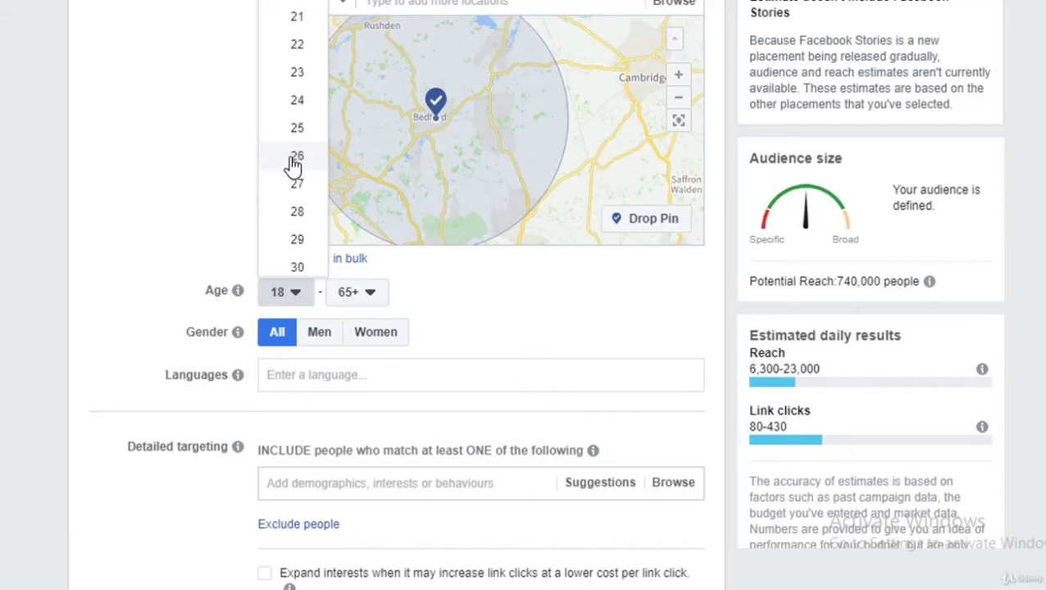
pyautogui.scroll(-1, 294, 166)
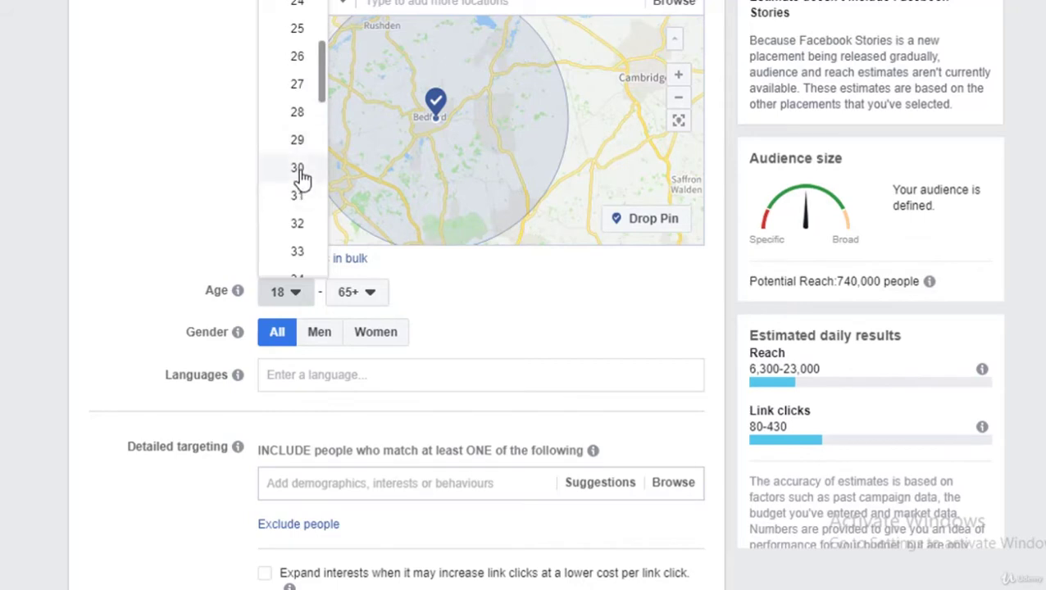
pyautogui.click(298, 169)
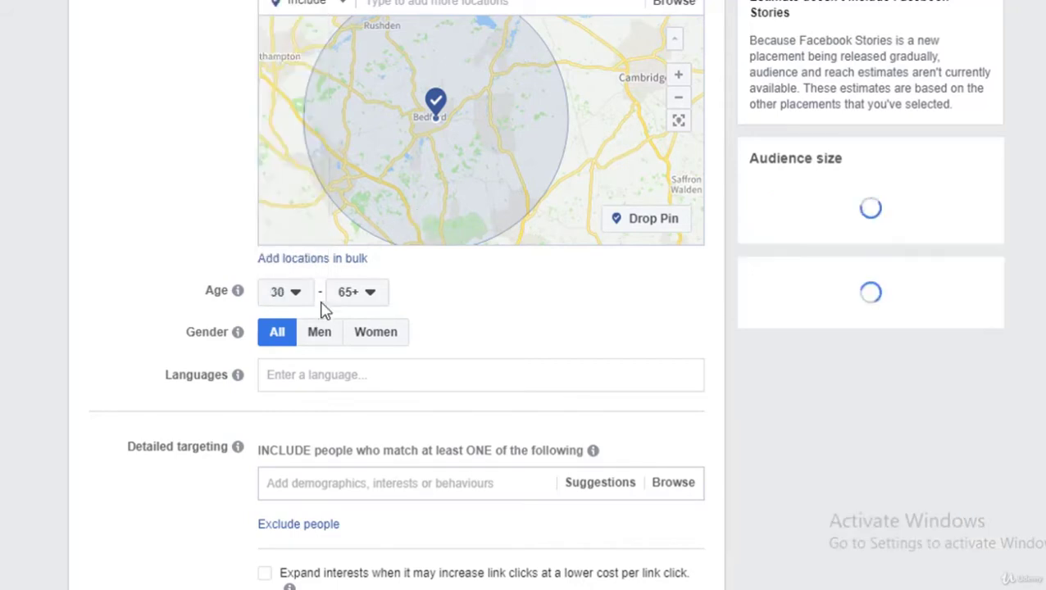
# - Set the maximum audience age to 50
pyautogui.click(377, 303)
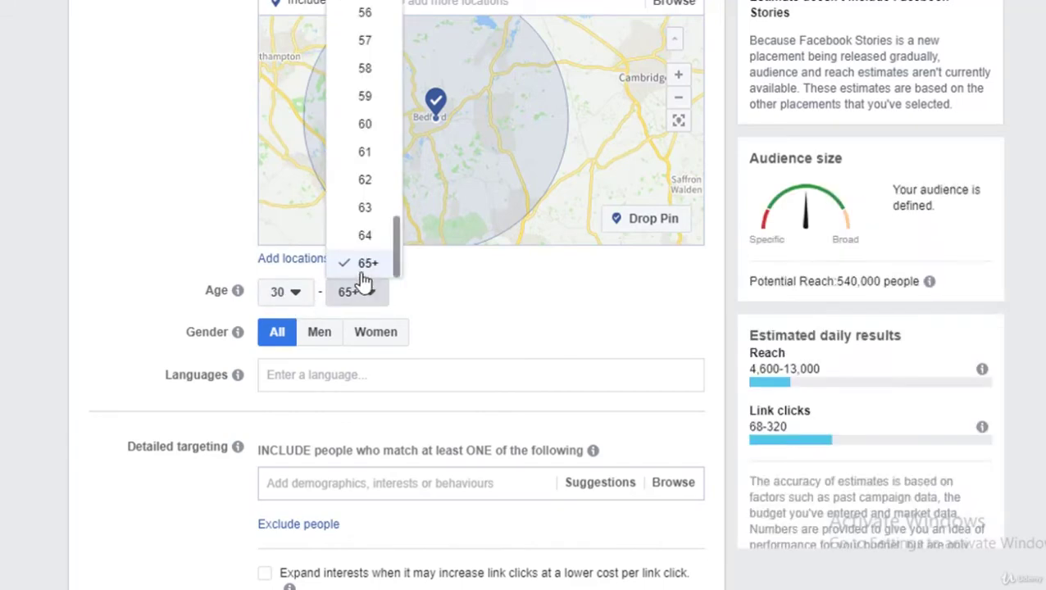
pyautogui.scroll(1, 354, 246)
pyautogui.scroll(6, 353, 221)
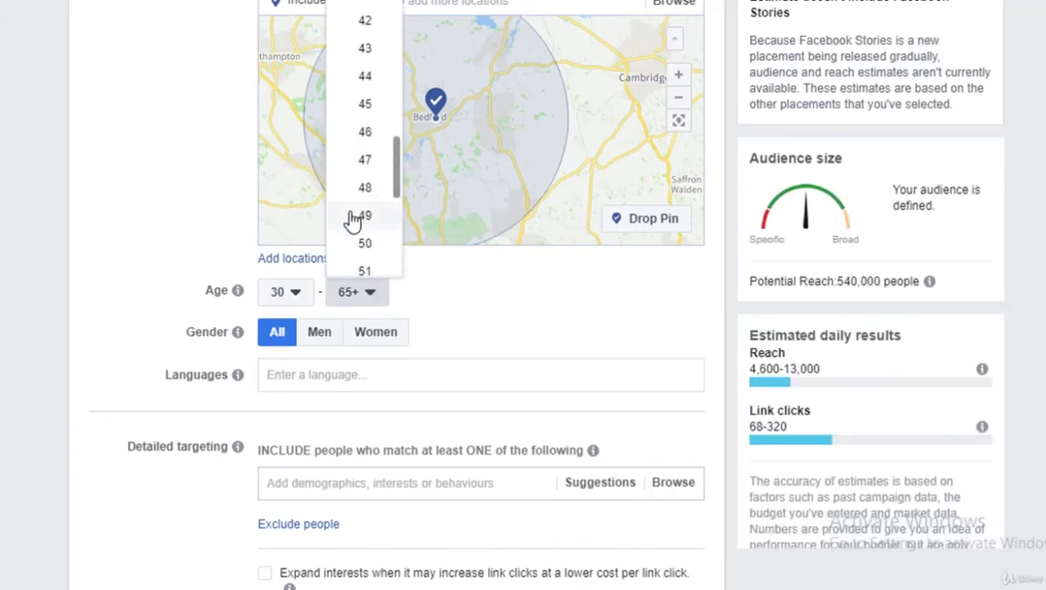
pyautogui.scroll(1, 352, 221)
pyautogui.scroll(-1, 353, 221)
pyautogui.scroll(-2, 353, 229)
pyautogui.click(358, 243)
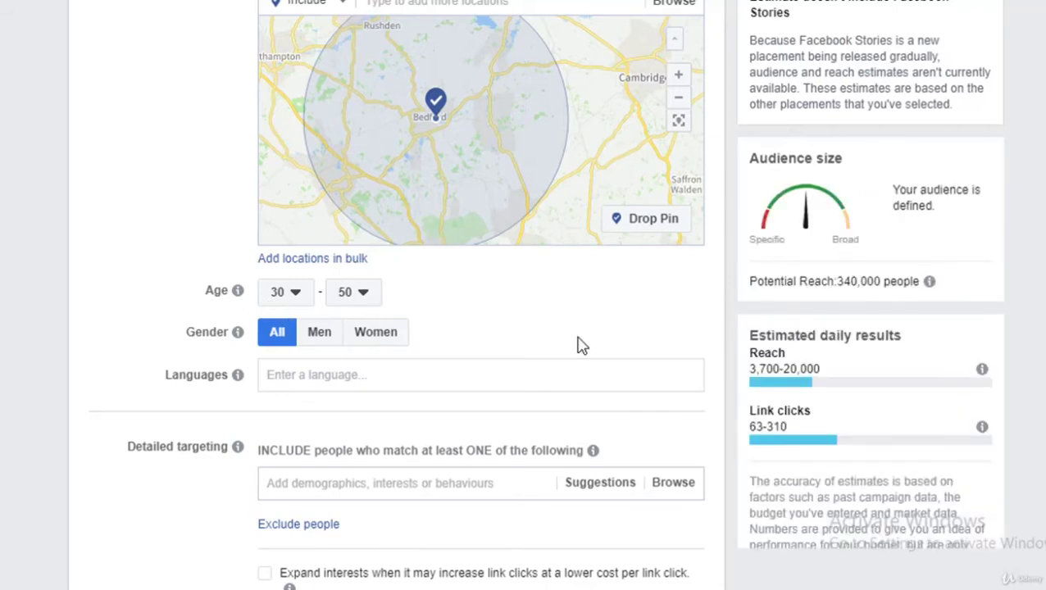
pyautogui.scroll(-4, 578, 344)
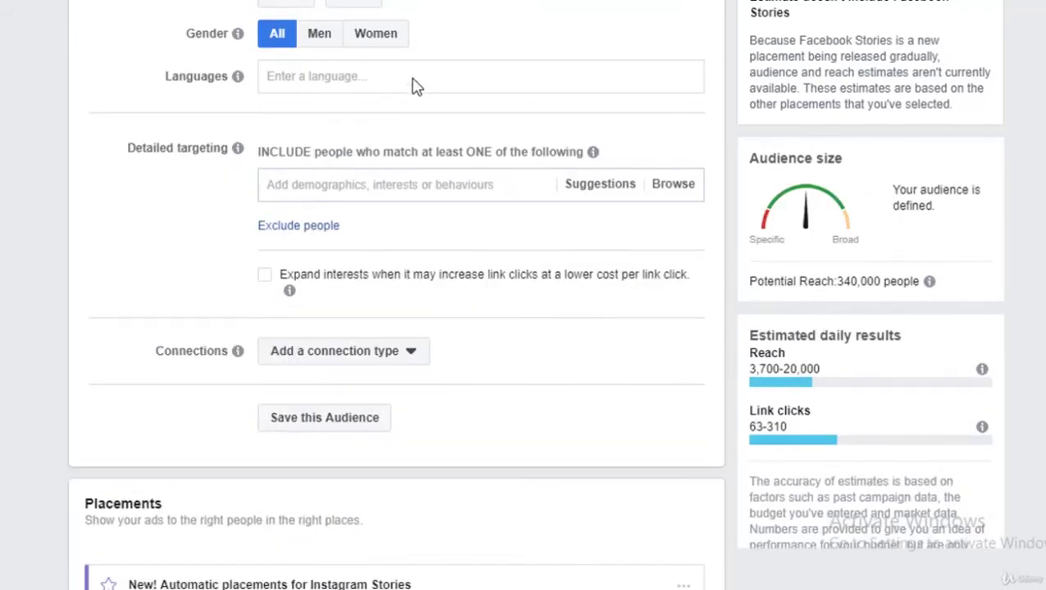
pyautogui.click(414, 77)
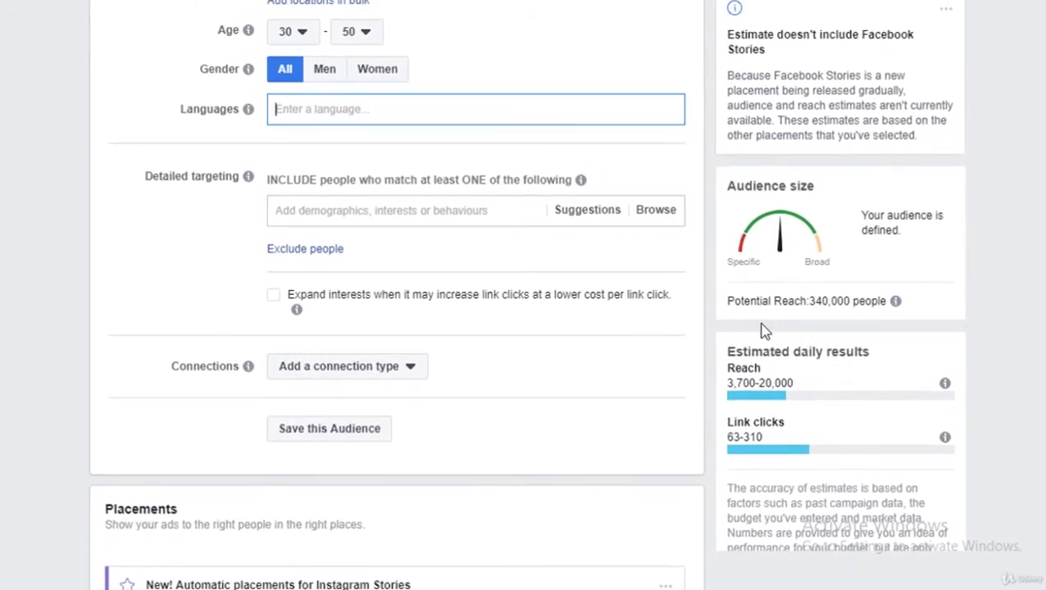
pyautogui.moveTo(725, 304); pyautogui.dragTo(894, 303)
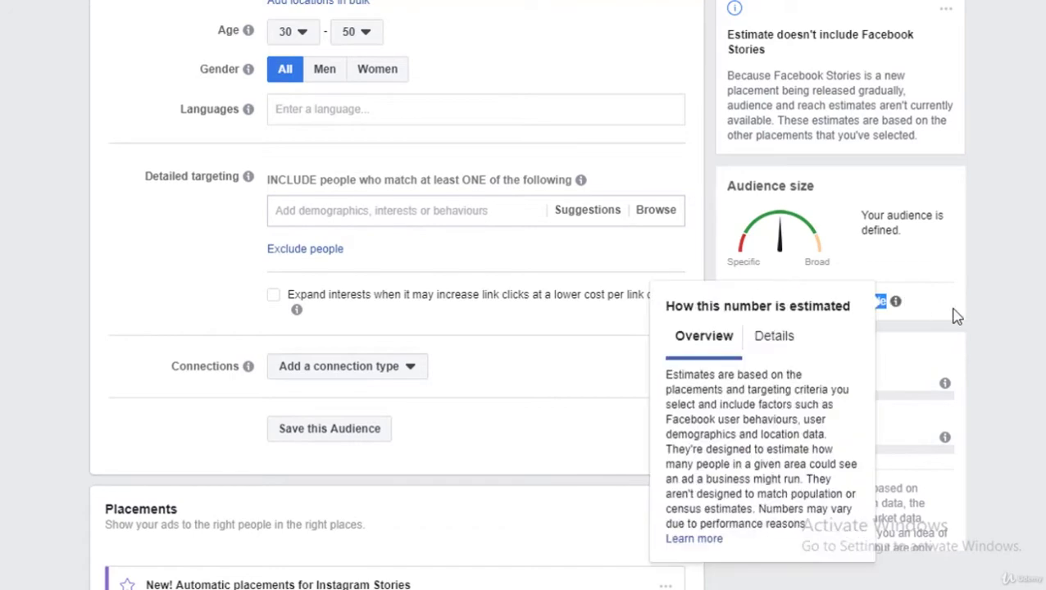
pyautogui.click(929, 311)
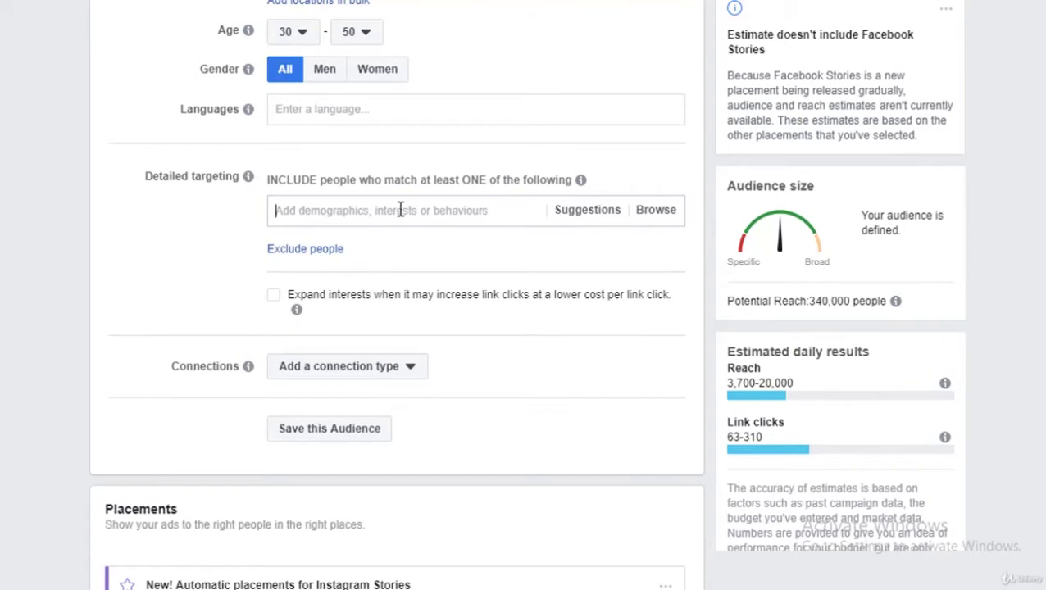
# - Search 'eng' in Languages and add English (UK), English (US) and English (All)
pyautogui.click(416, 112)
pyautogui.write('eng')
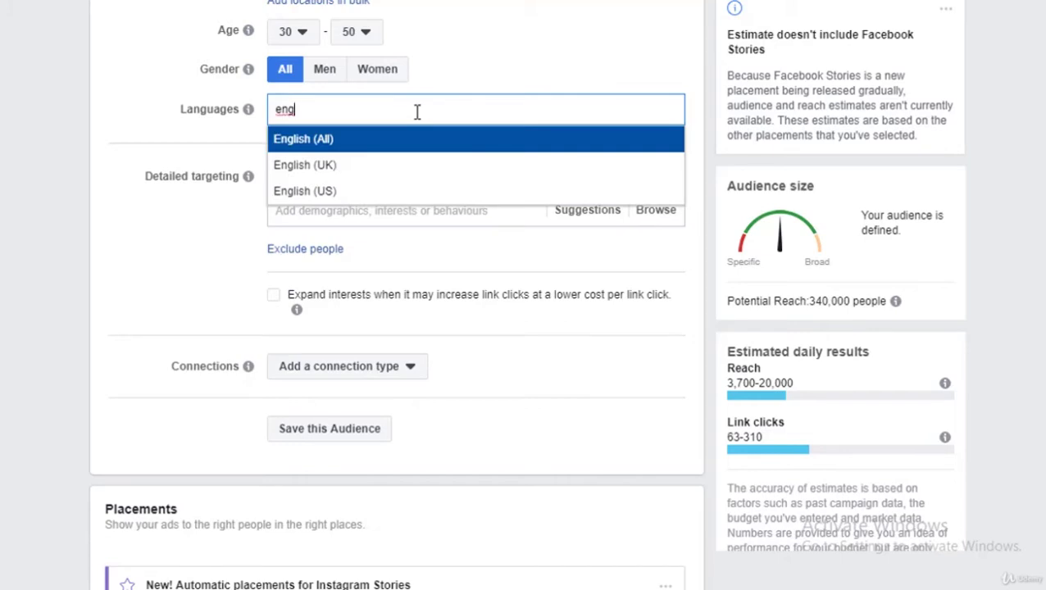
pyautogui.press('Down')
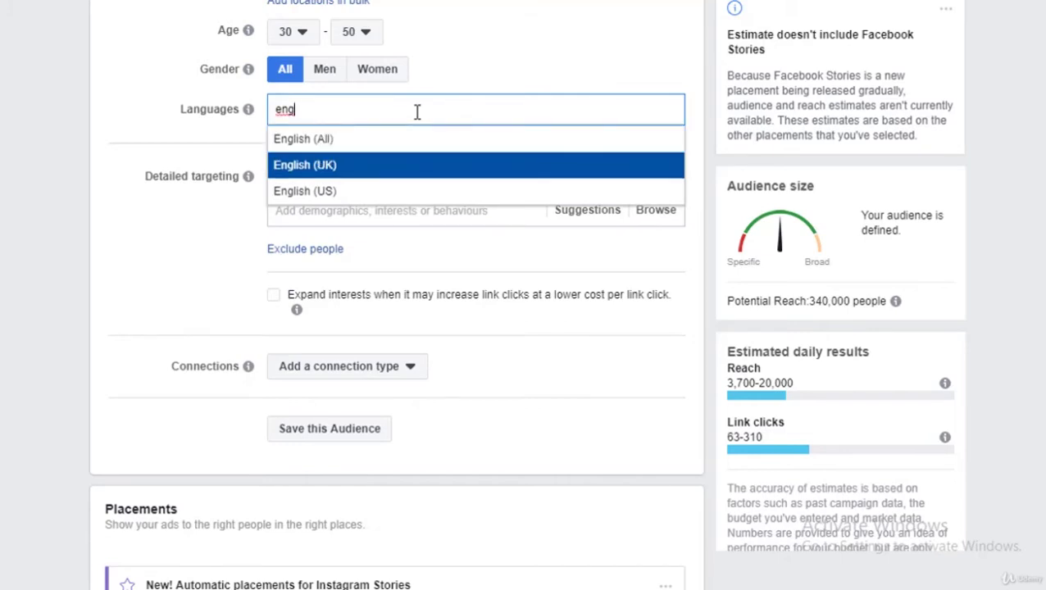
pyautogui.write('g')
pyautogui.press('Return')
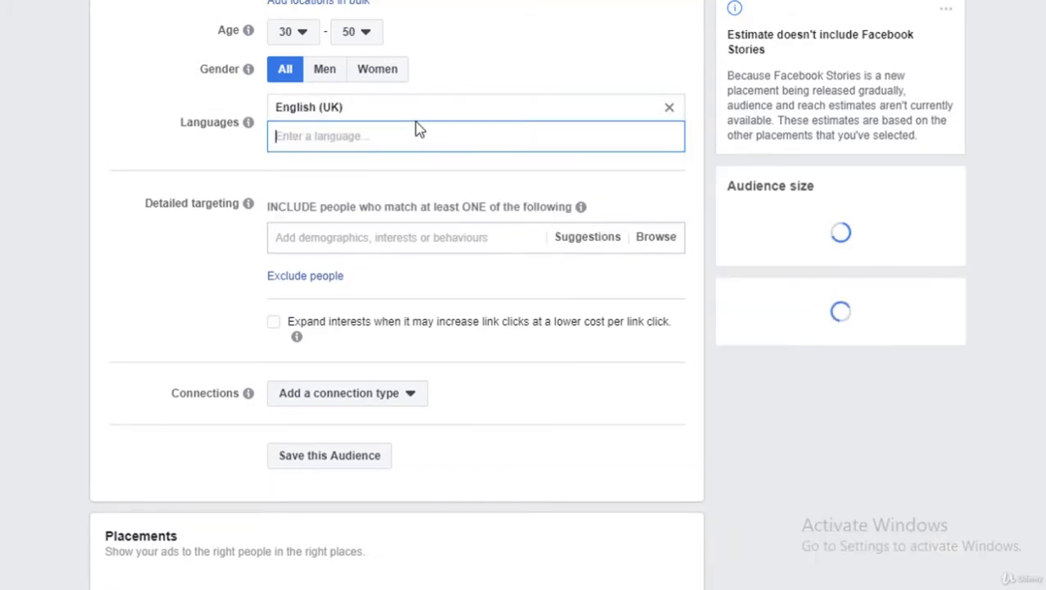
pyautogui.write('eng')
pyautogui.press('Down')
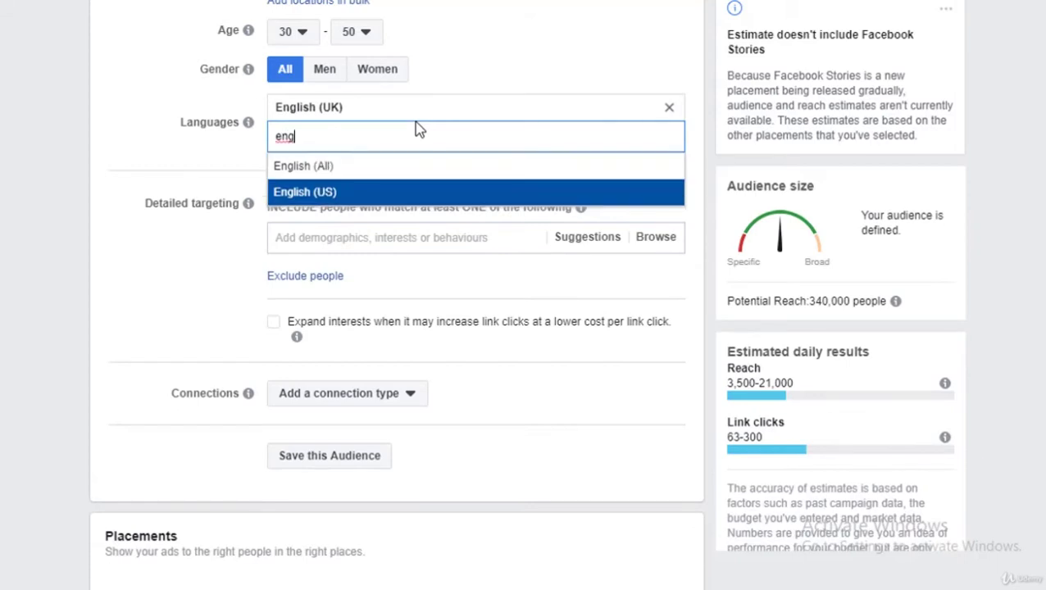
pyautogui.press('Return')
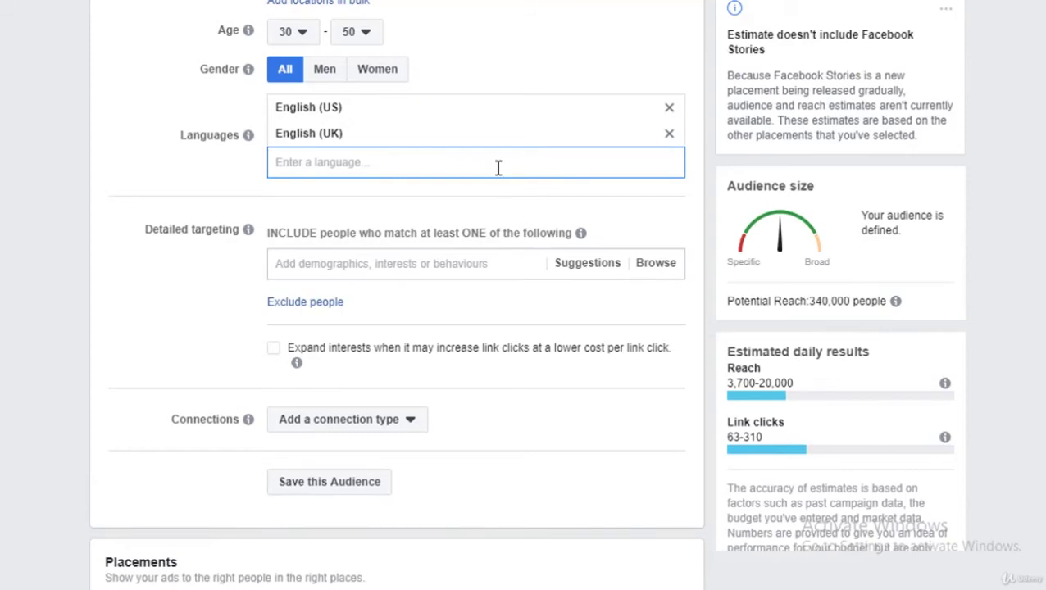
pyautogui.write('eng')
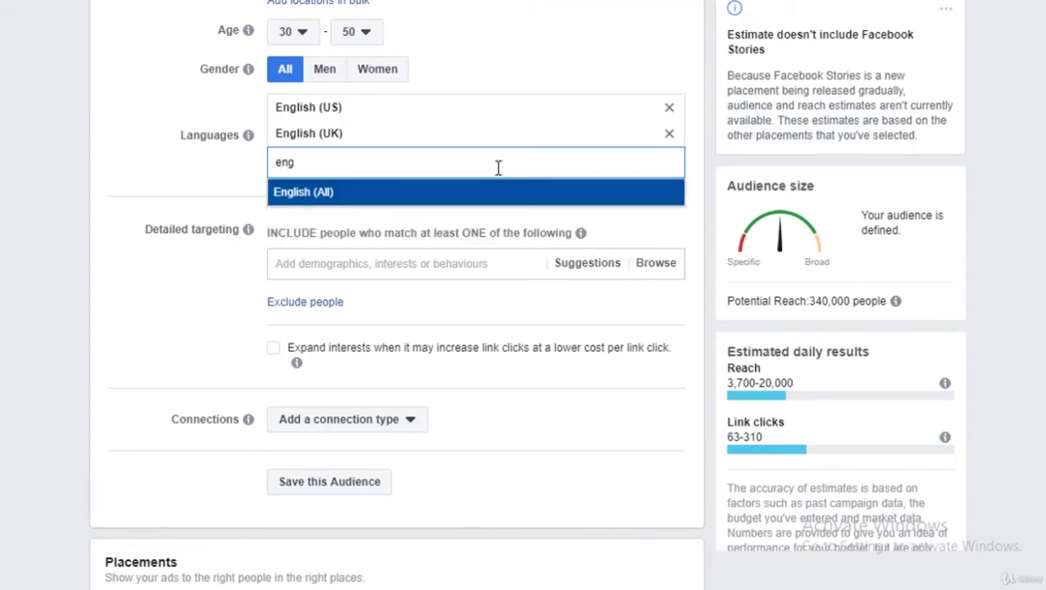
pyautogui.click(484, 184)
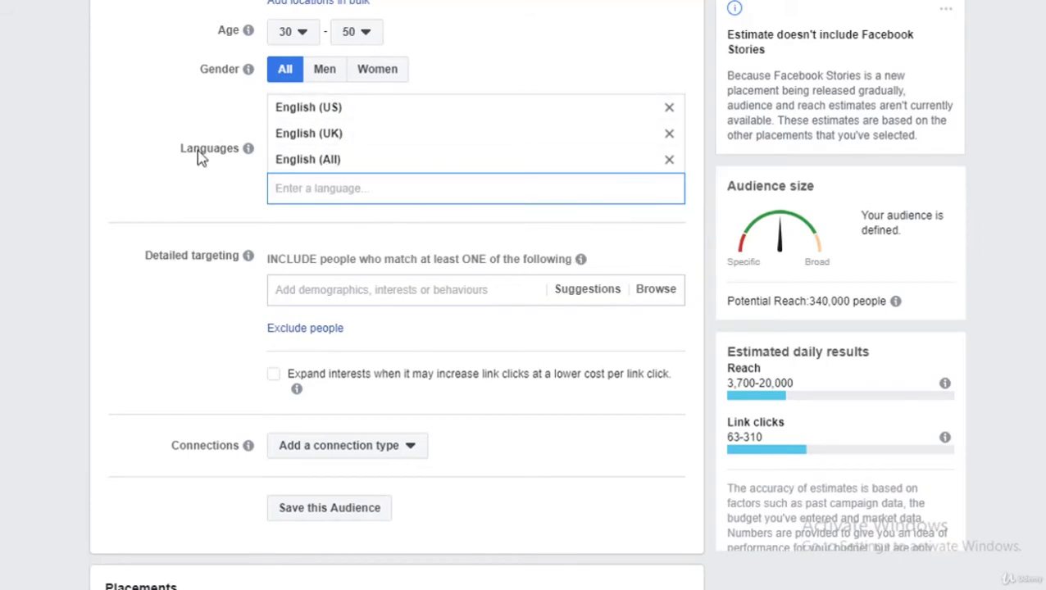
pyautogui.scroll(-3, 200, 158)
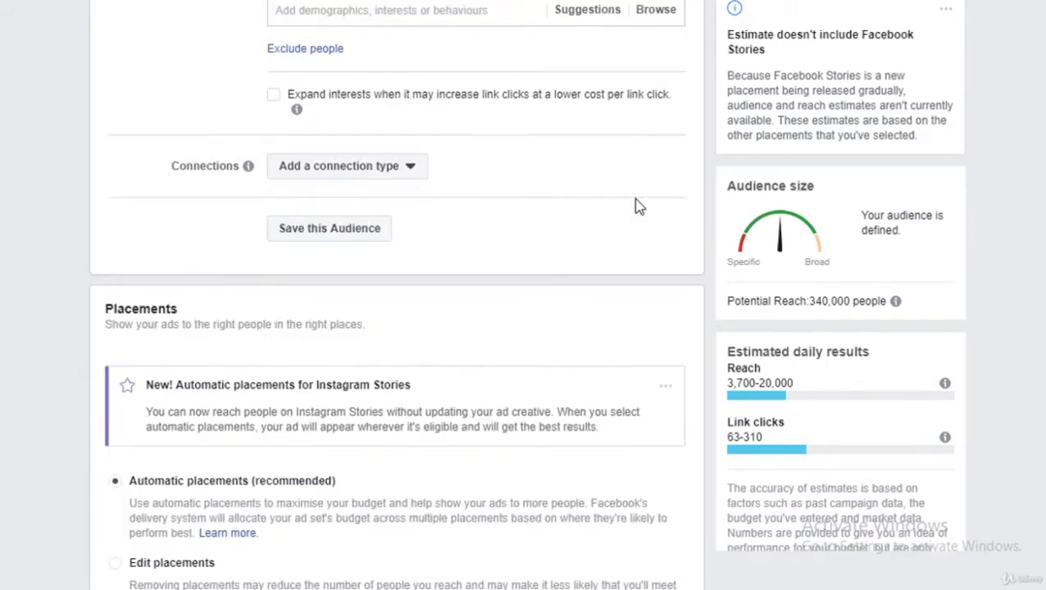
pyautogui.scroll(2, 542, 164)
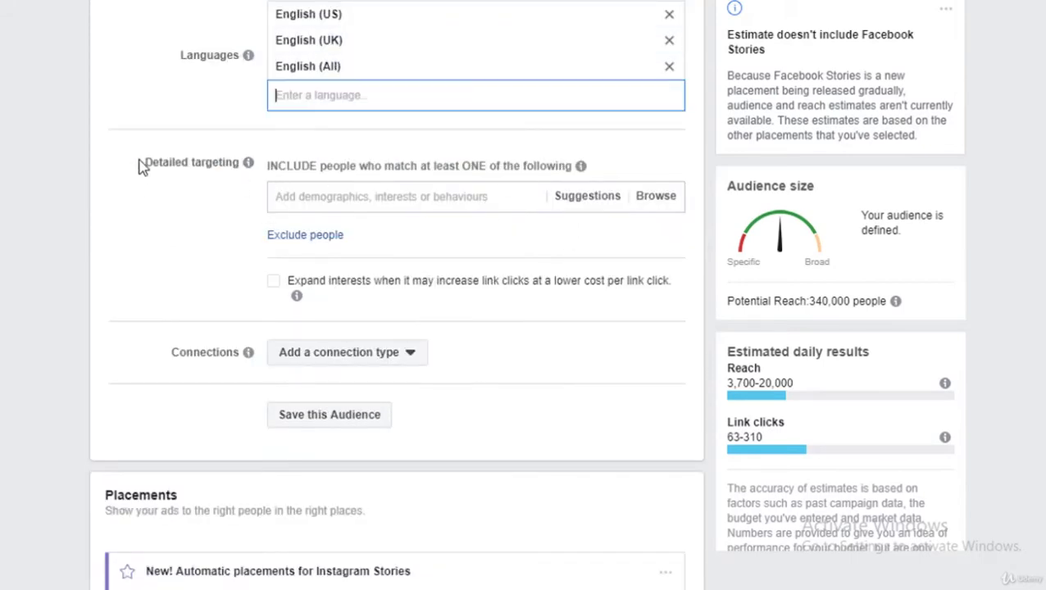
pyautogui.moveTo(142, 162); pyautogui.dragTo(246, 161)
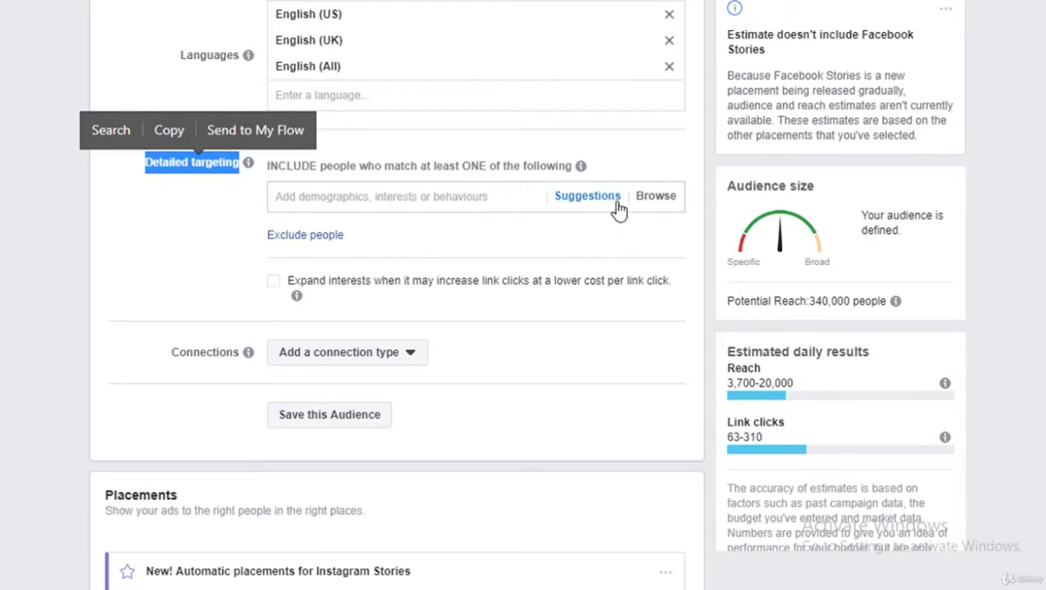
# - Browse Detailed targeting to Demographics > Education > Education level and review the degree options
pyautogui.click(643, 206)
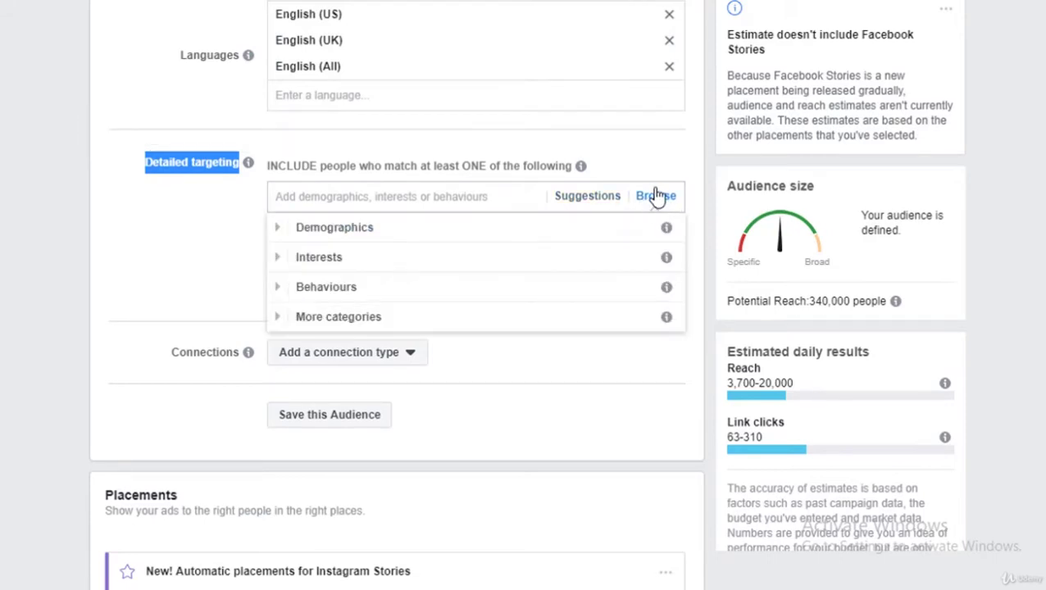
pyautogui.click(278, 229)
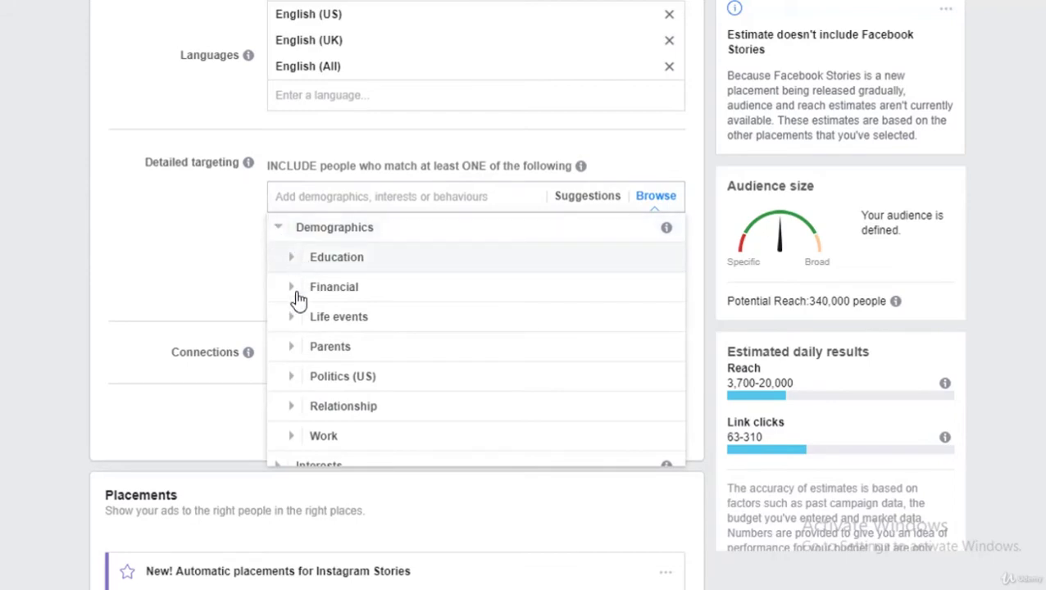
pyautogui.click(291, 257)
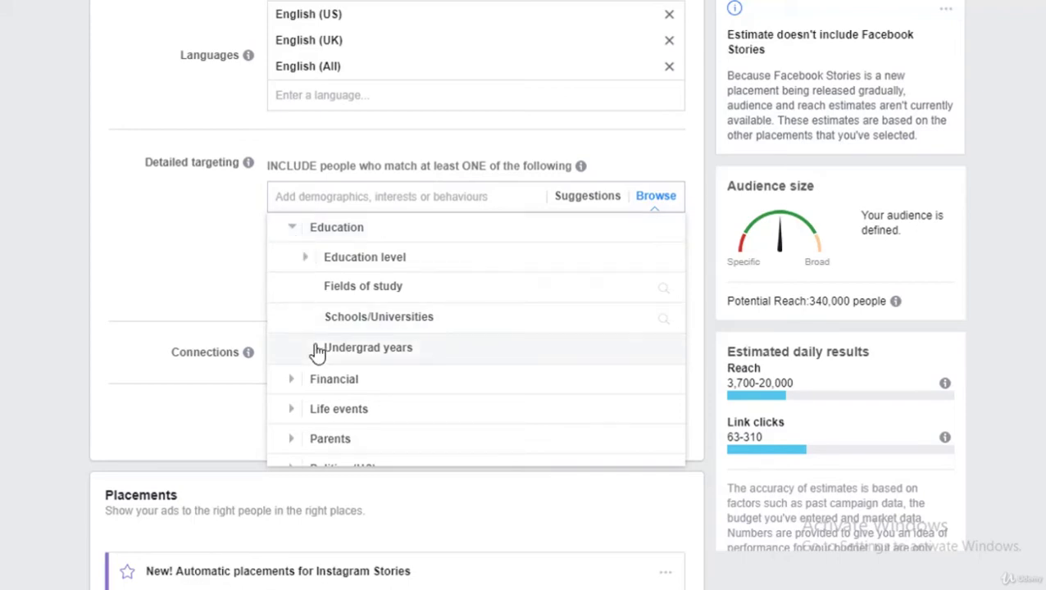
pyautogui.click(314, 264)
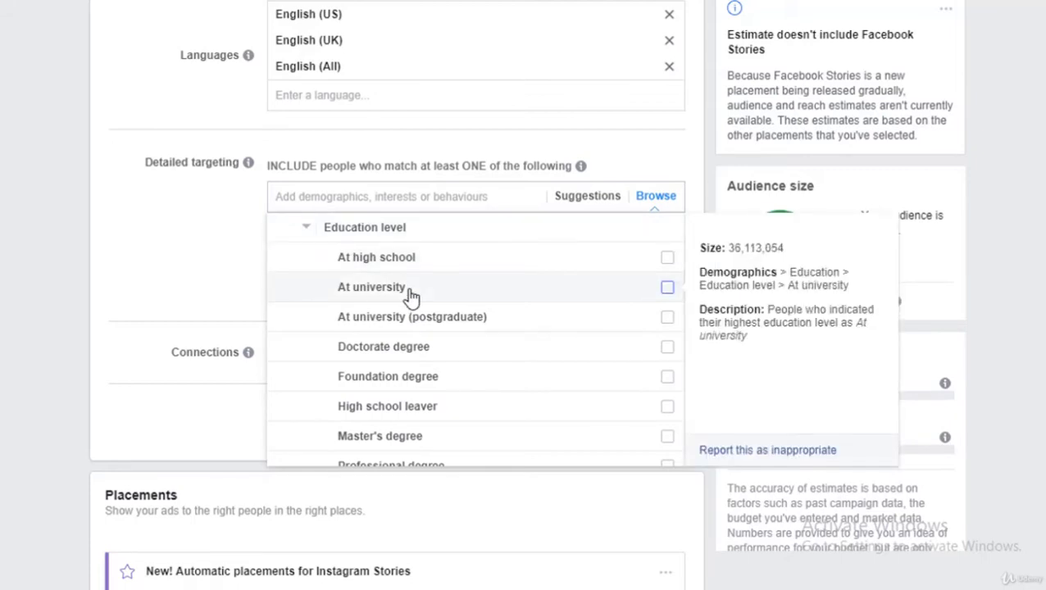
pyautogui.scroll(-1, 496, 376)
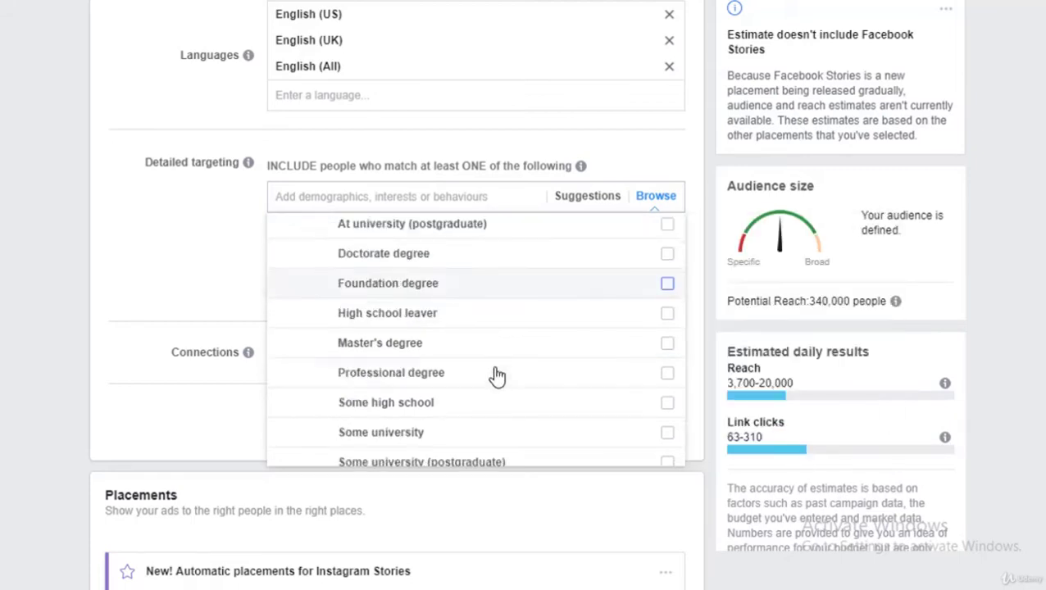
pyautogui.scroll(-1, 495, 375)
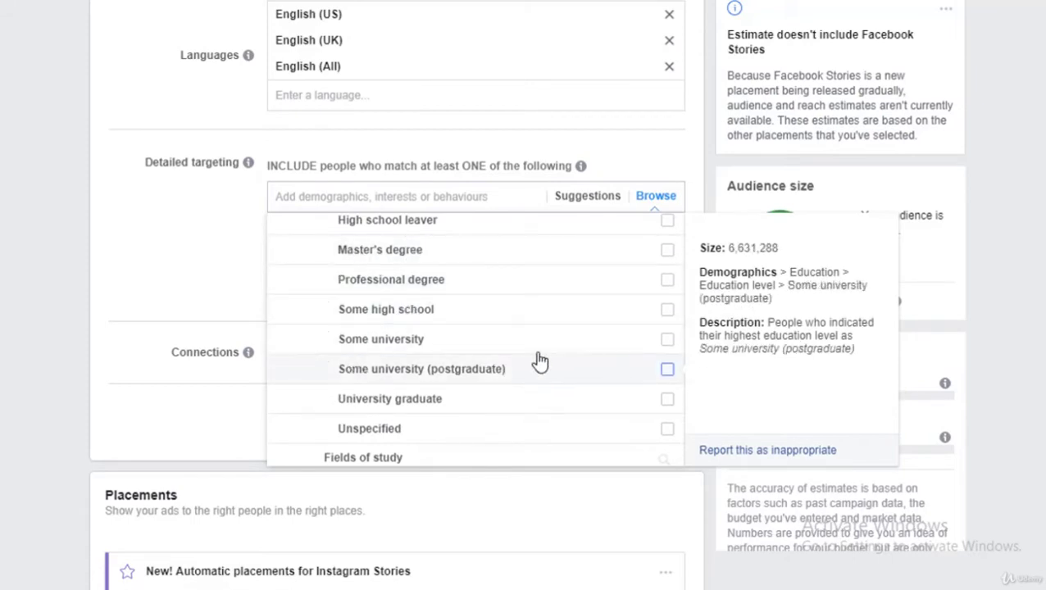
pyautogui.scroll(-1, 545, 360)
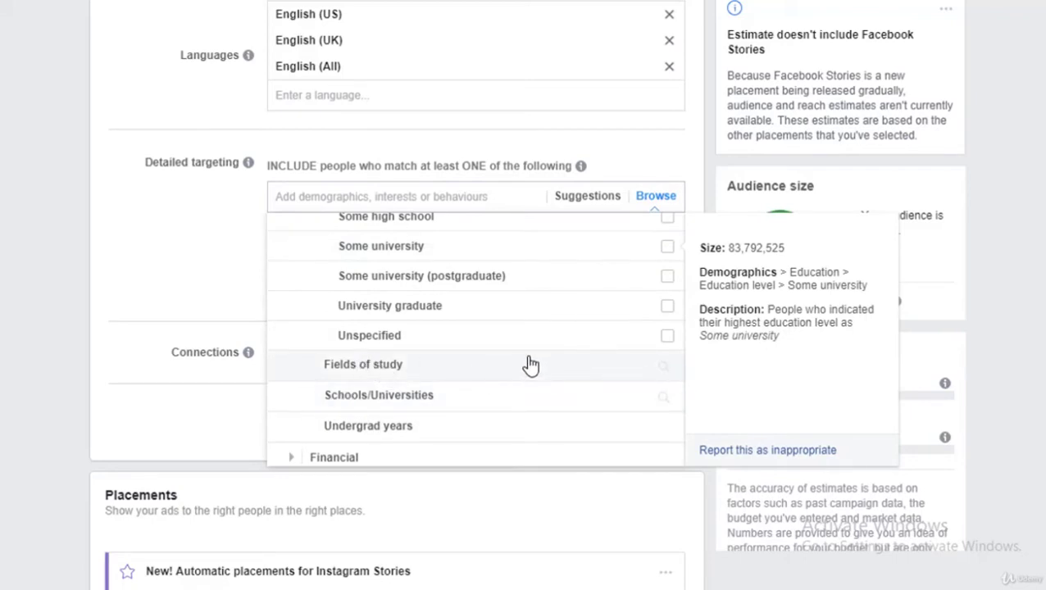
pyautogui.scroll(5, 531, 365)
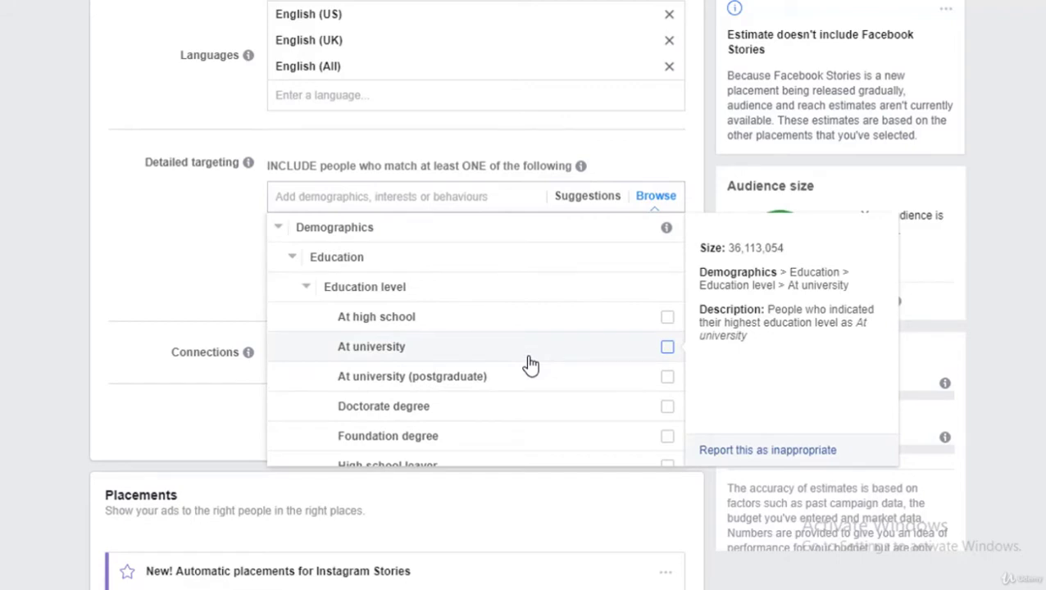
pyautogui.scroll(-5, 530, 365)
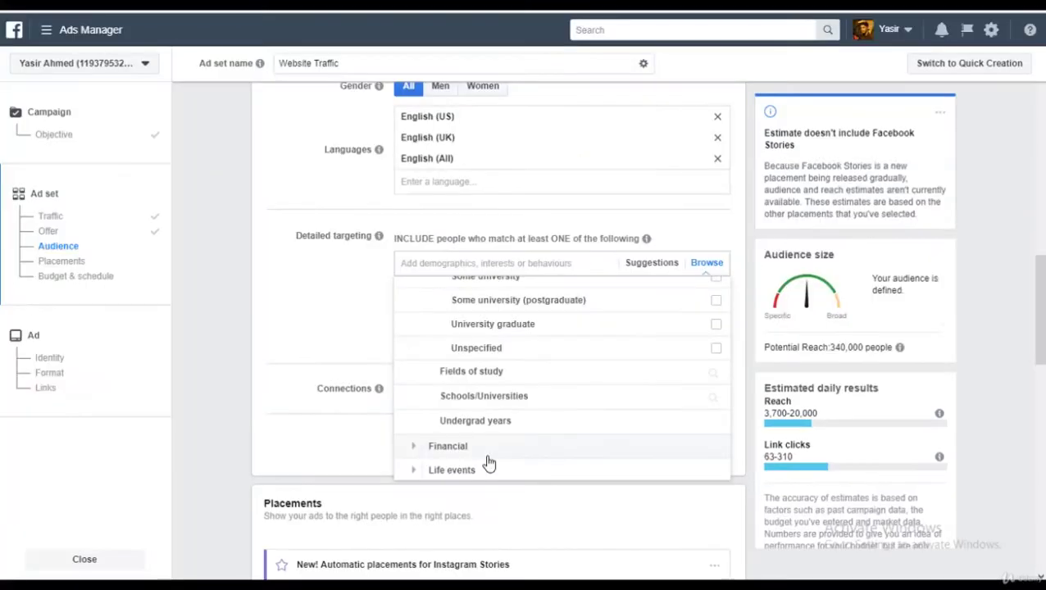
pyautogui.scroll(5, 383, 442)
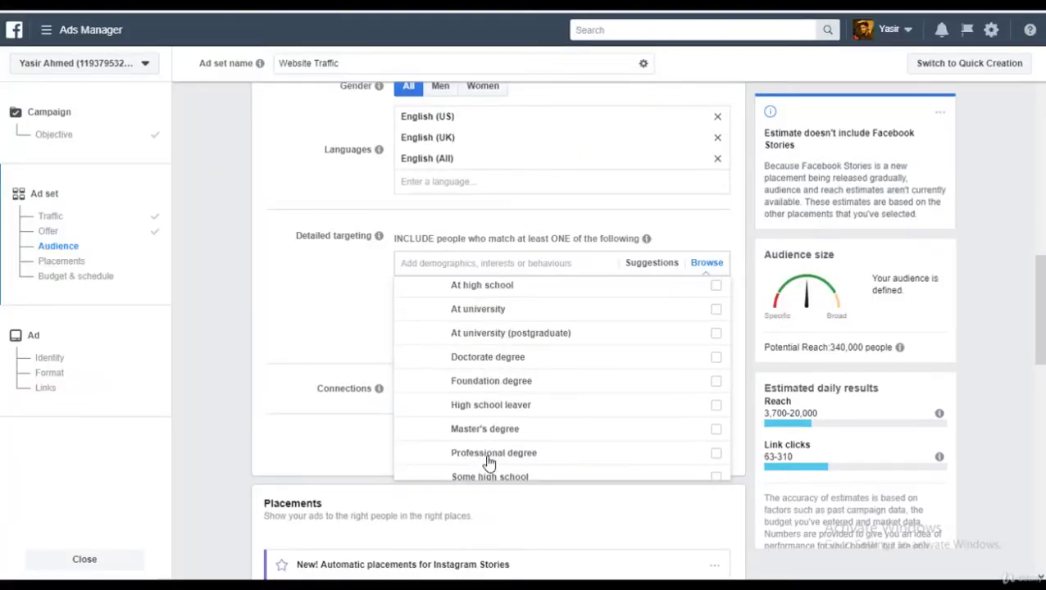
# - Collapse Demographics, look through Interests, then expand Demographics > Work
pyautogui.scroll(2, 488, 464)
pyautogui.click(403, 288)
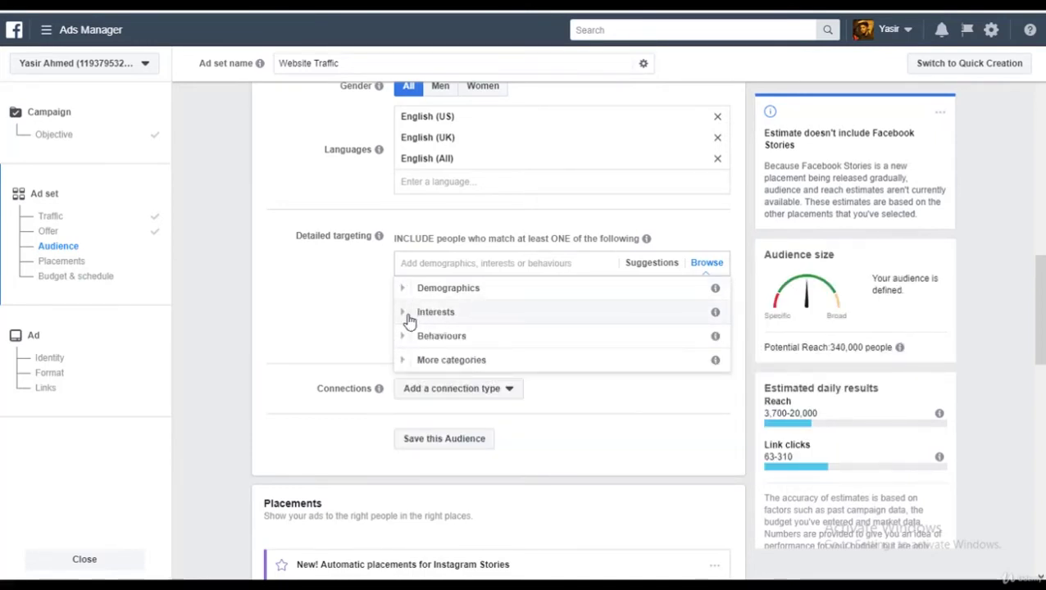
pyautogui.click(408, 314)
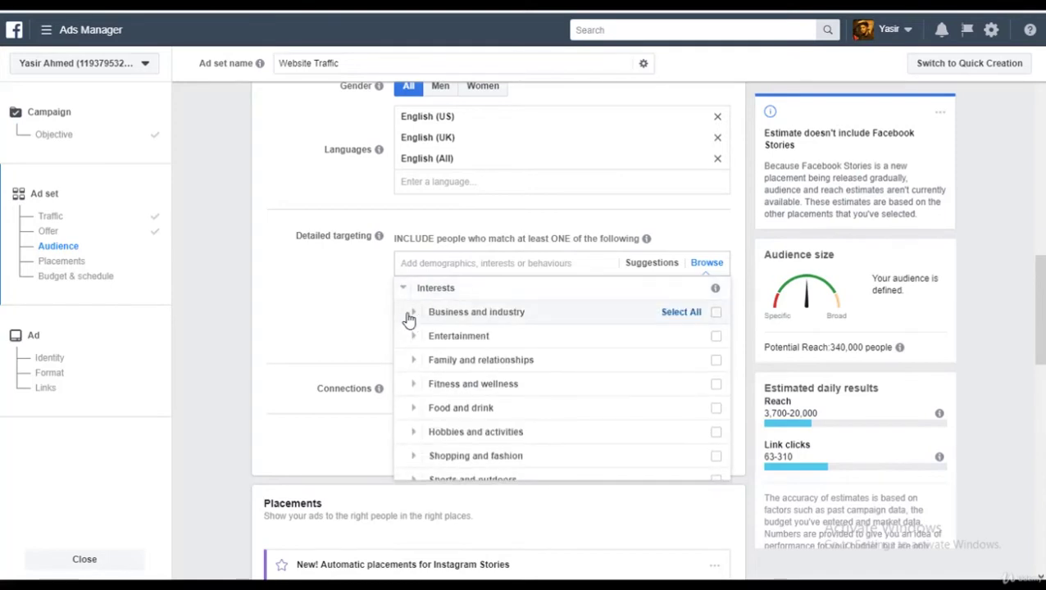
pyautogui.click(404, 288)
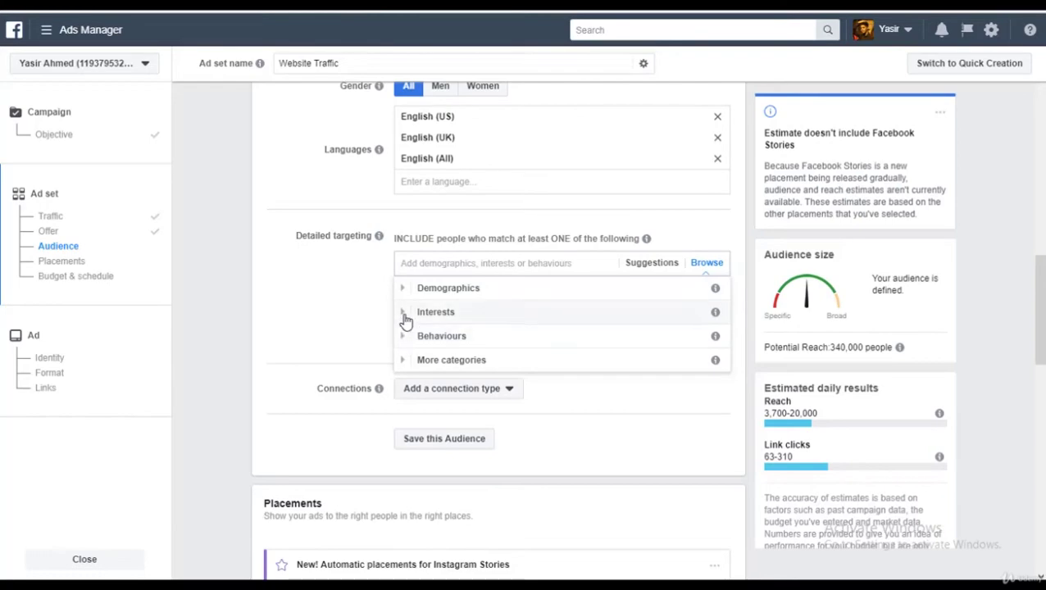
pyautogui.click(405, 320)
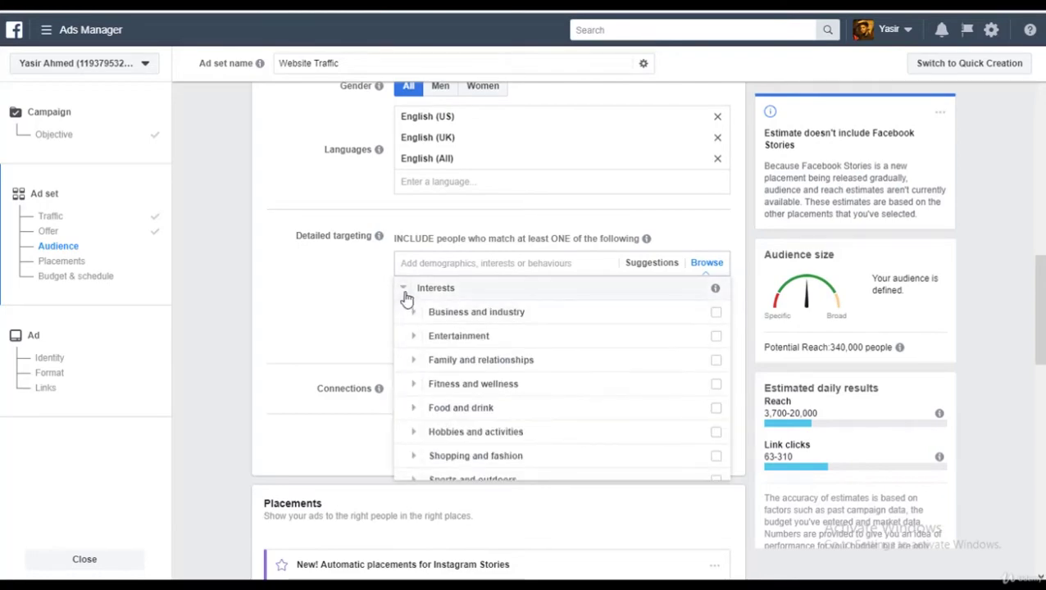
pyautogui.click(405, 298)
pyautogui.click(402, 289)
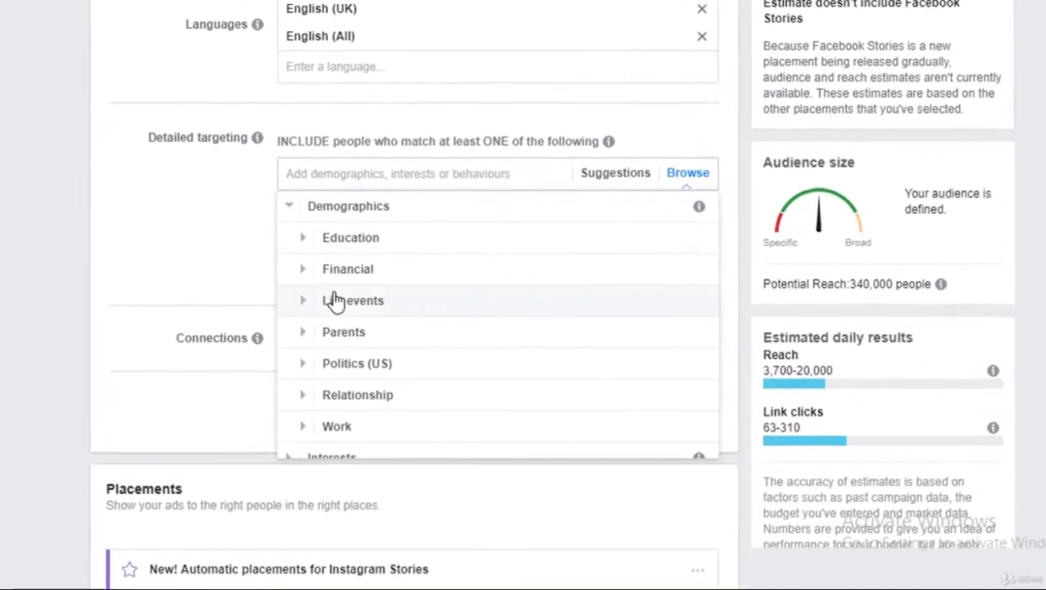
pyautogui.scroll(-5, 335, 301)
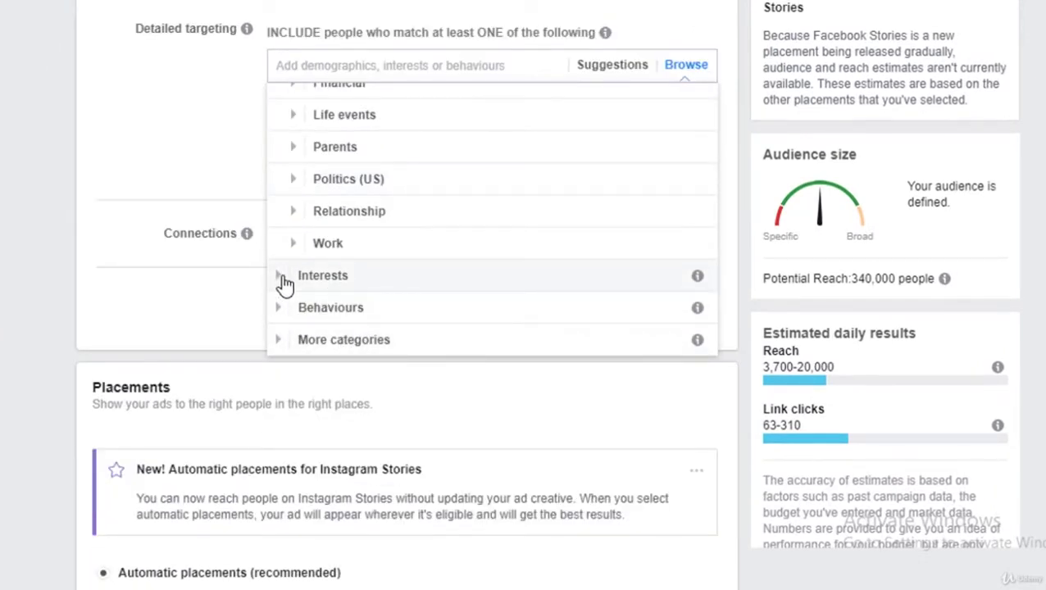
pyautogui.click(301, 254)
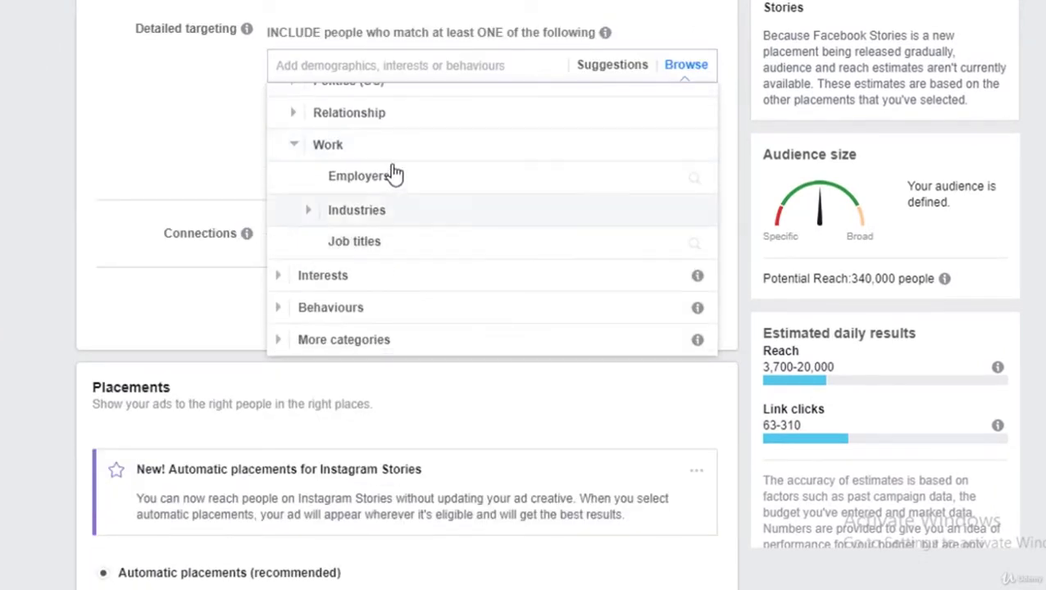
# - Search 'business' and add the Business Owner/Engineer job title to detailed targeting
pyautogui.click(359, 244)
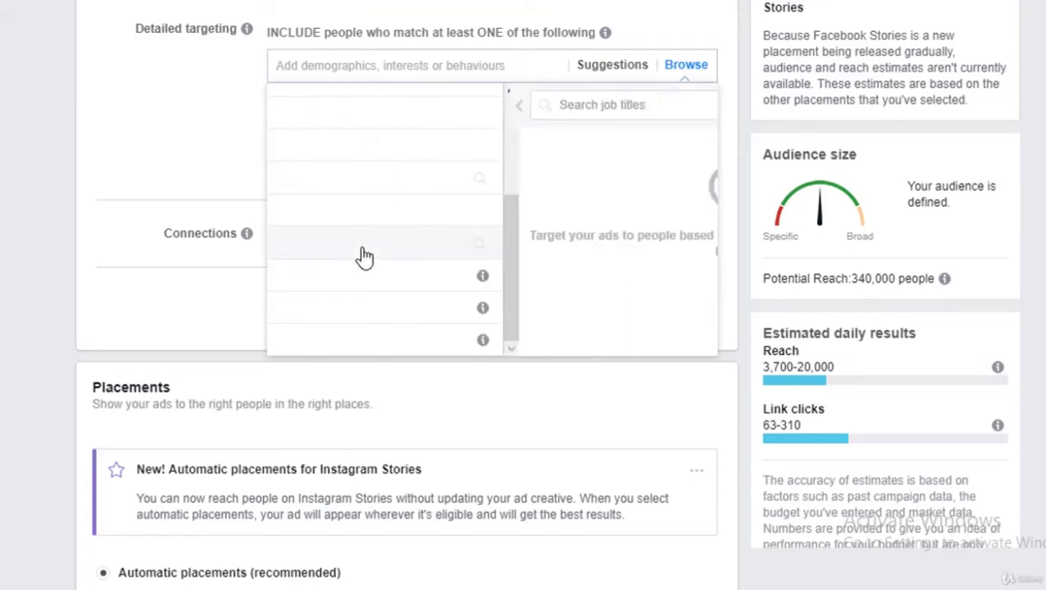
pyautogui.click(402, 110)
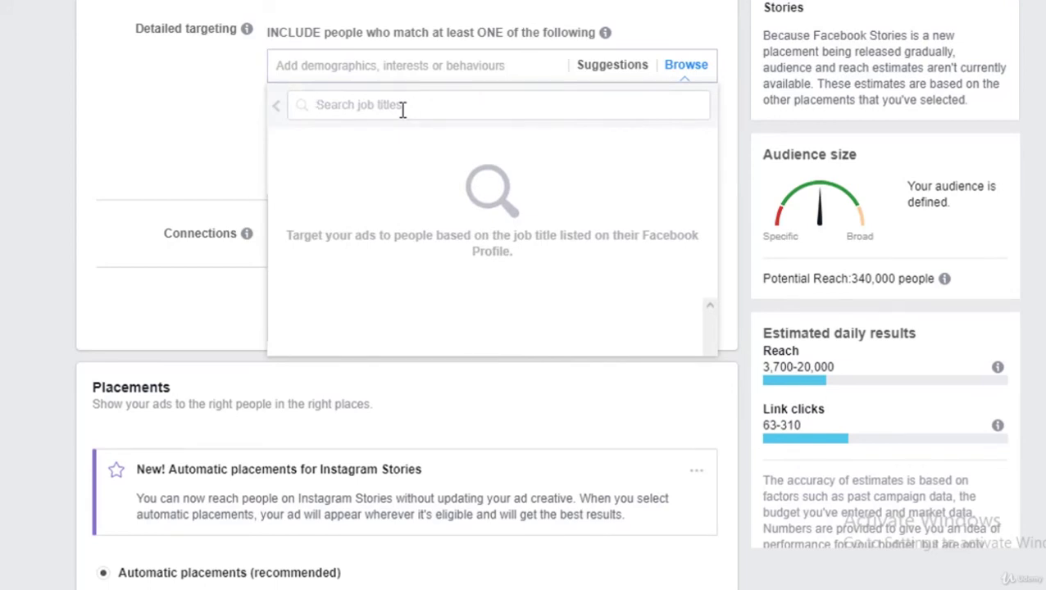
pyautogui.write('business')
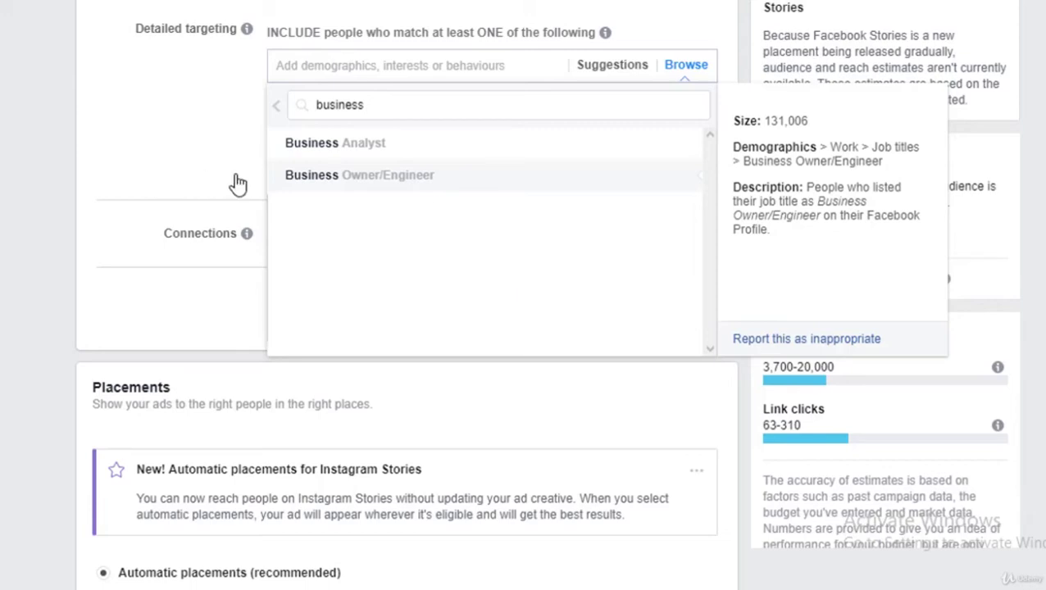
pyautogui.click(275, 177)
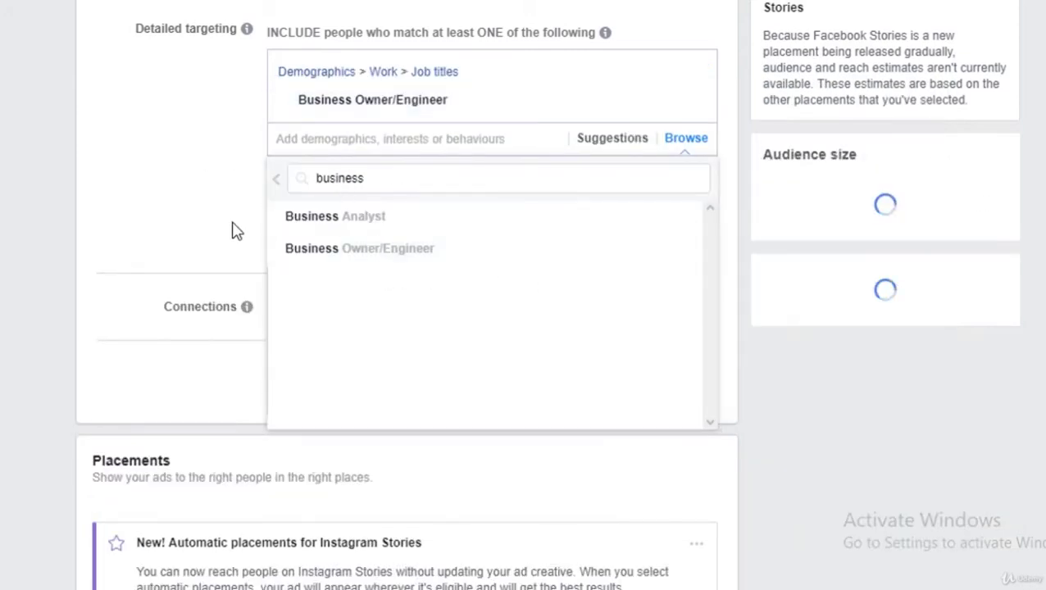
pyautogui.click(931, 177)
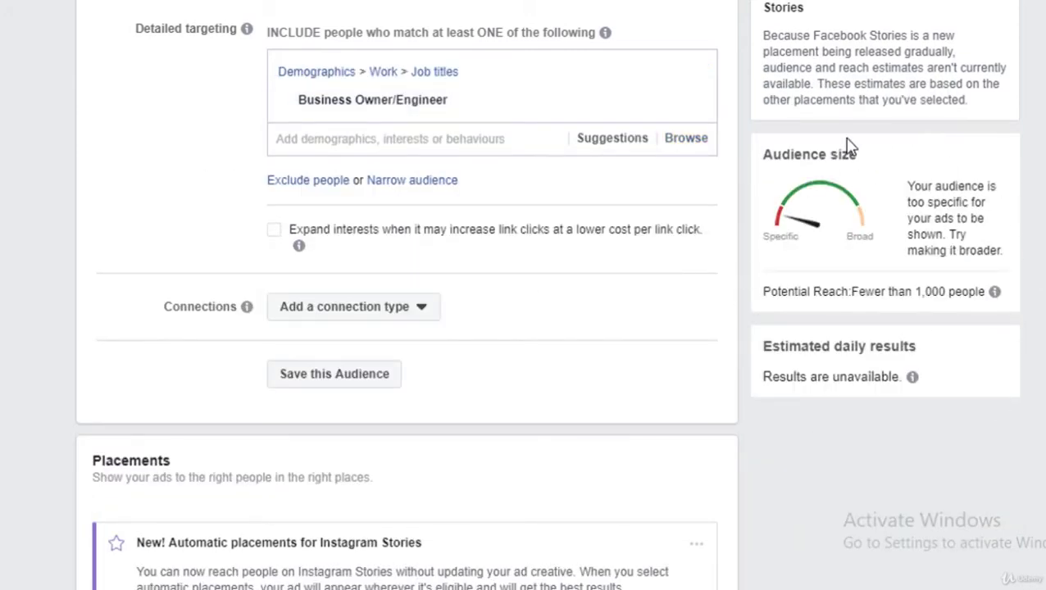
# - Inspect the potential reach estimate, now below 1,000 people
pyautogui.moveTo(912, 376)
pyautogui.moveTo(775, 299); pyautogui.dragTo(999, 305)
pyautogui.moveTo(998, 305)
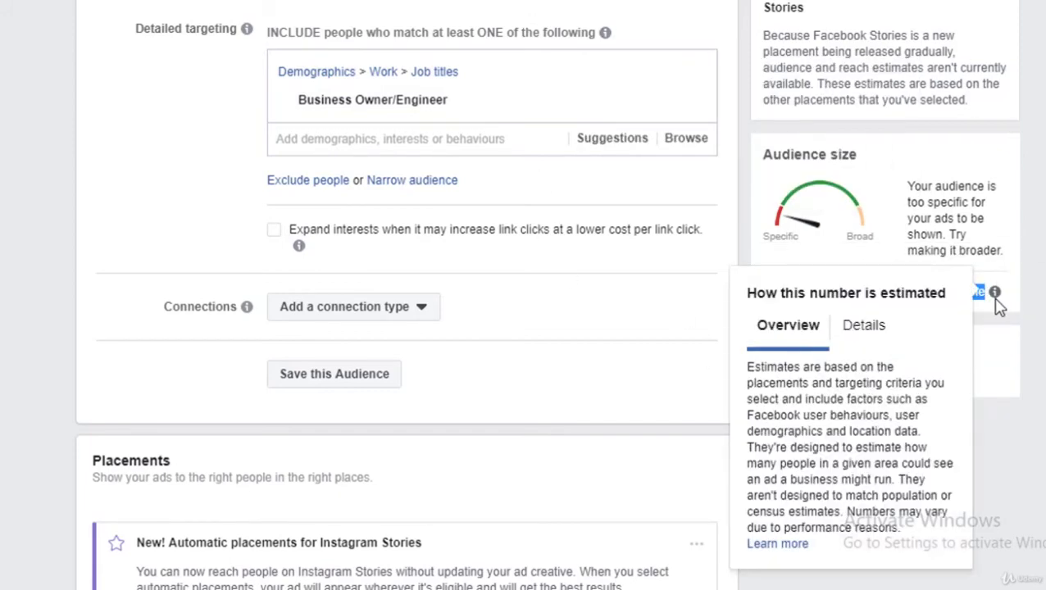
pyautogui.click(1037, 303)
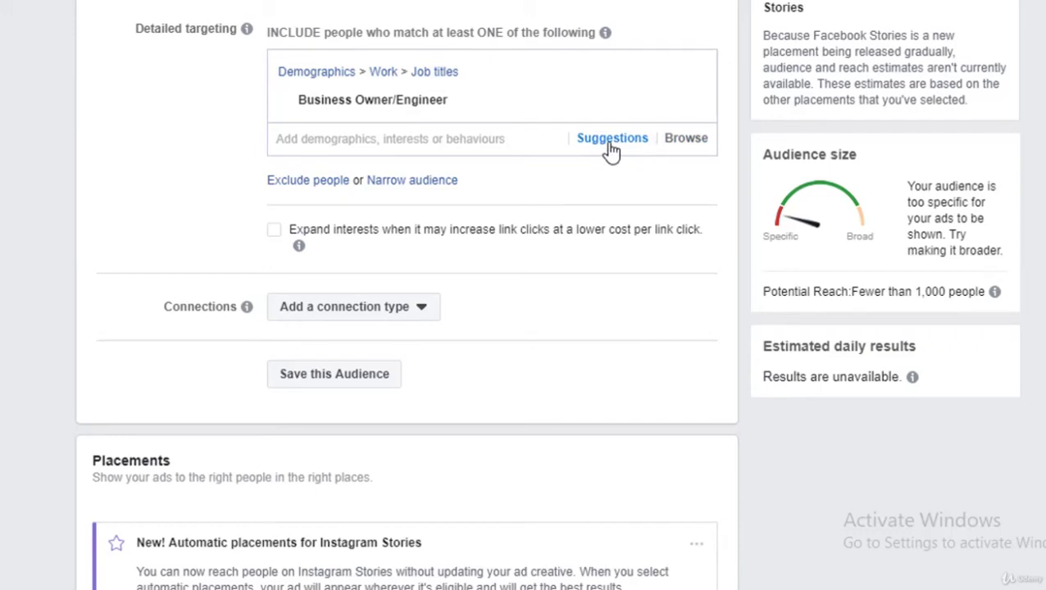
# - Browse the suggested job titles and add Chairman & Managing Director
pyautogui.click(630, 146)
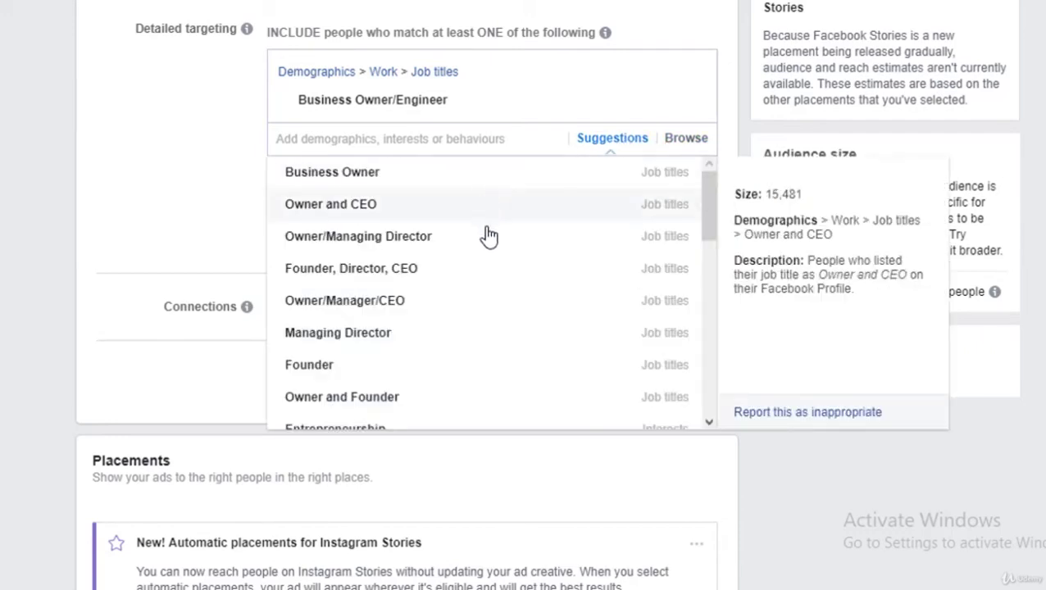
pyautogui.scroll(-5, 489, 273)
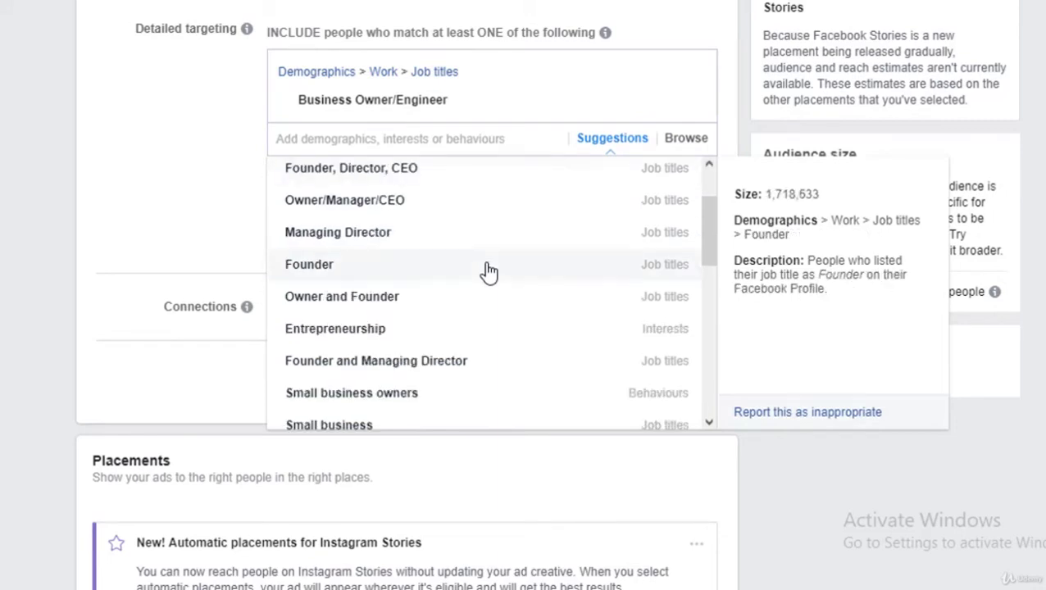
pyautogui.scroll(-3, 488, 272)
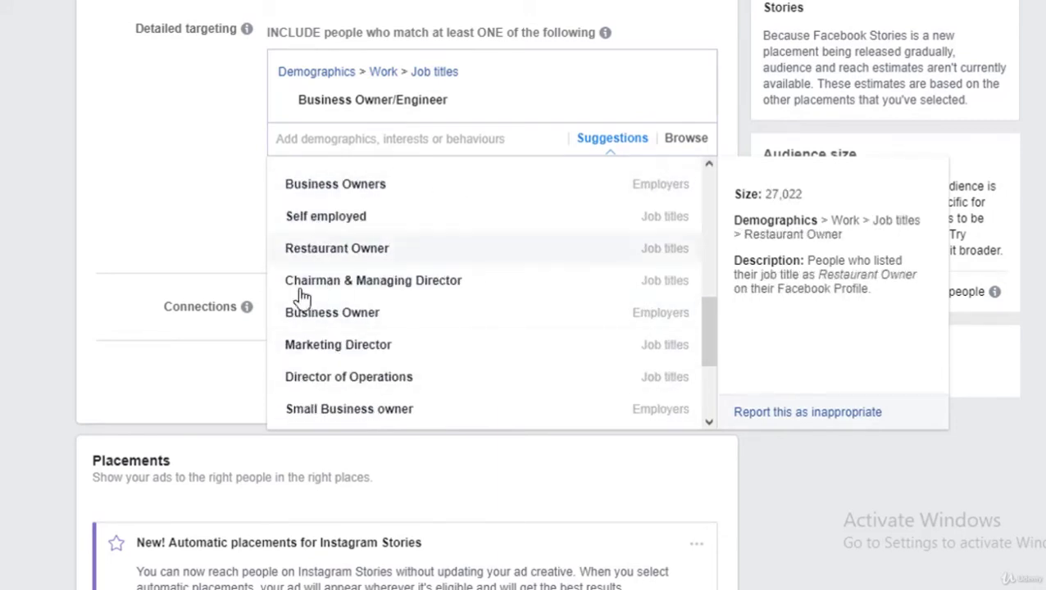
pyautogui.scroll(-6, 456, 233)
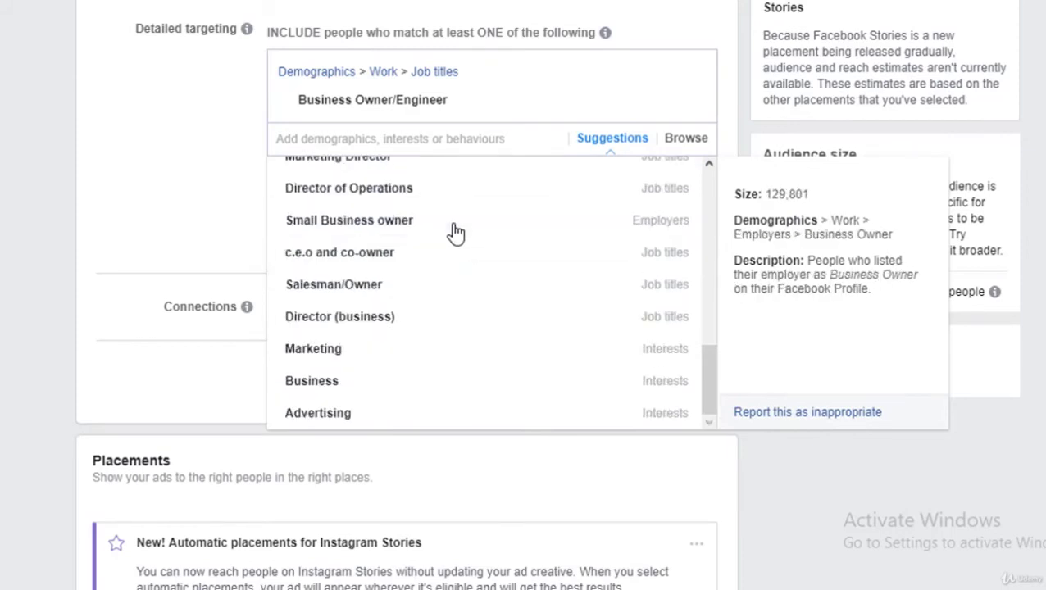
pyautogui.scroll(9, 450, 230)
pyautogui.scroll(-9, 358, 297)
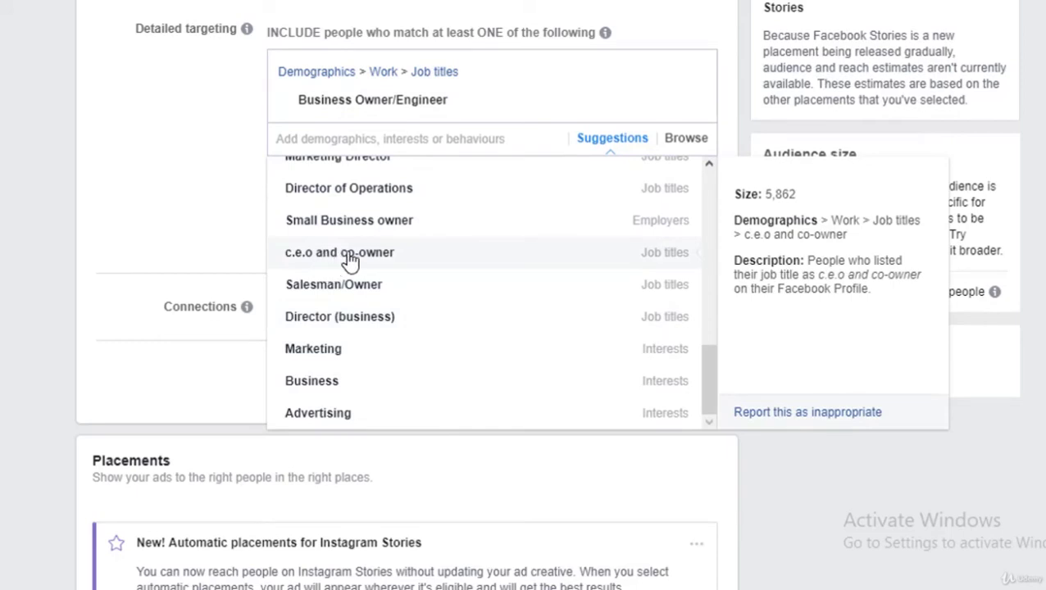
pyautogui.scroll(17, 369, 232)
pyautogui.scroll(3, 372, 232)
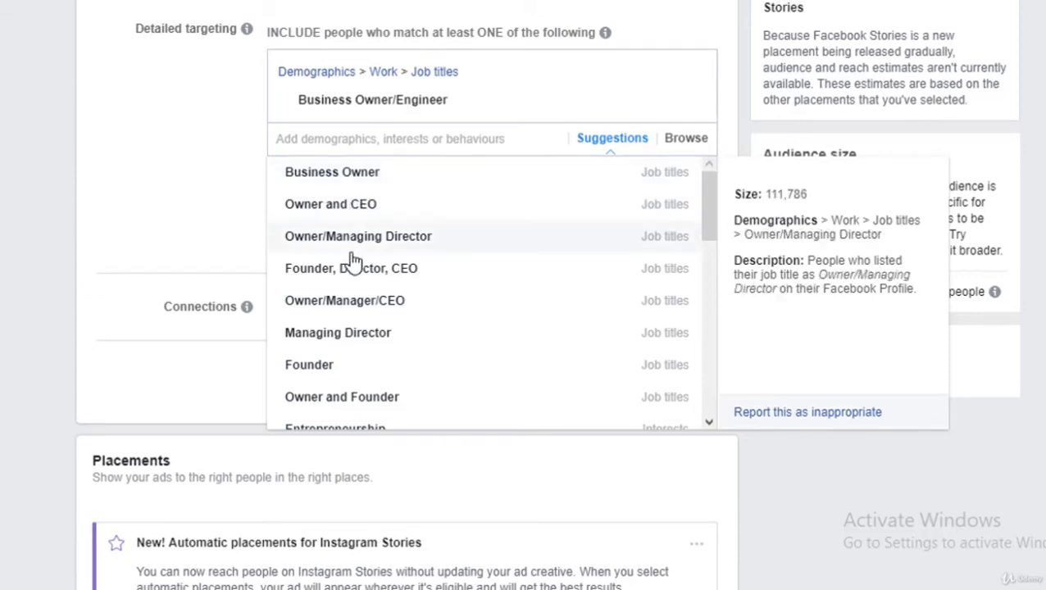
pyautogui.scroll(-5, 351, 295)
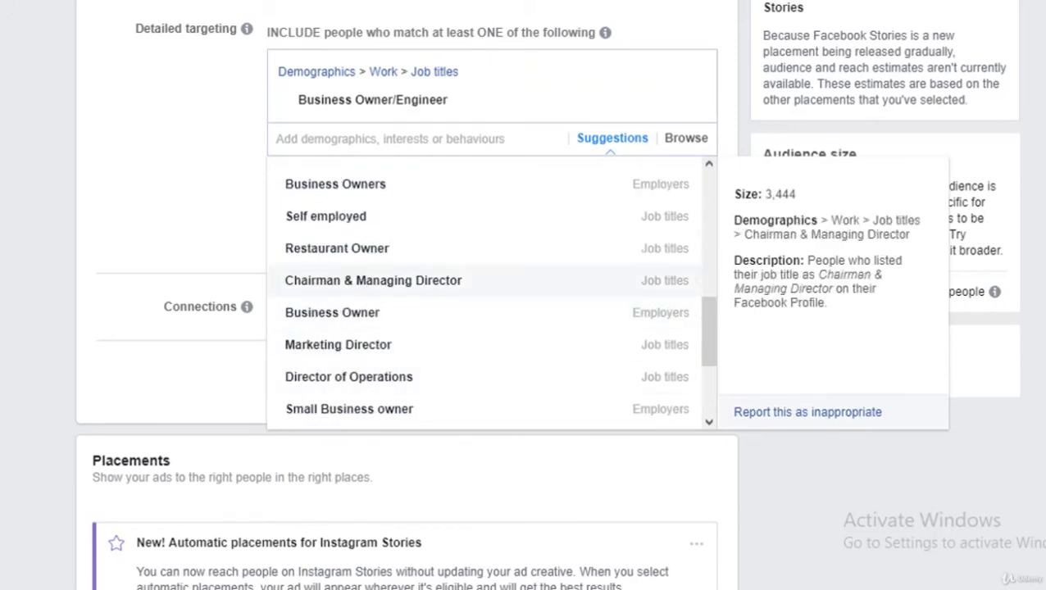
pyautogui.click(324, 279)
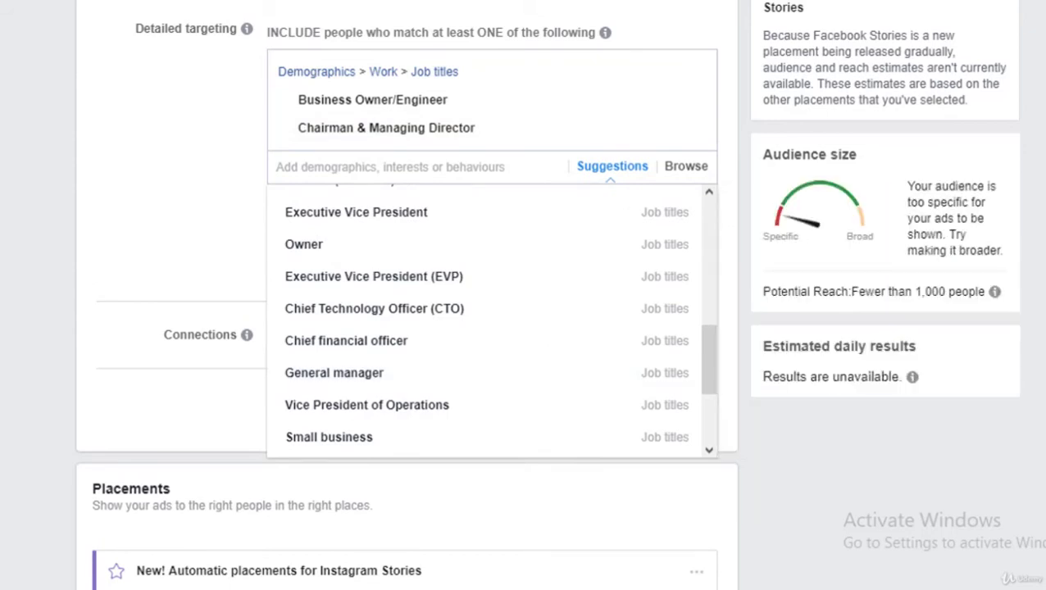
pyautogui.moveTo(468, 105)
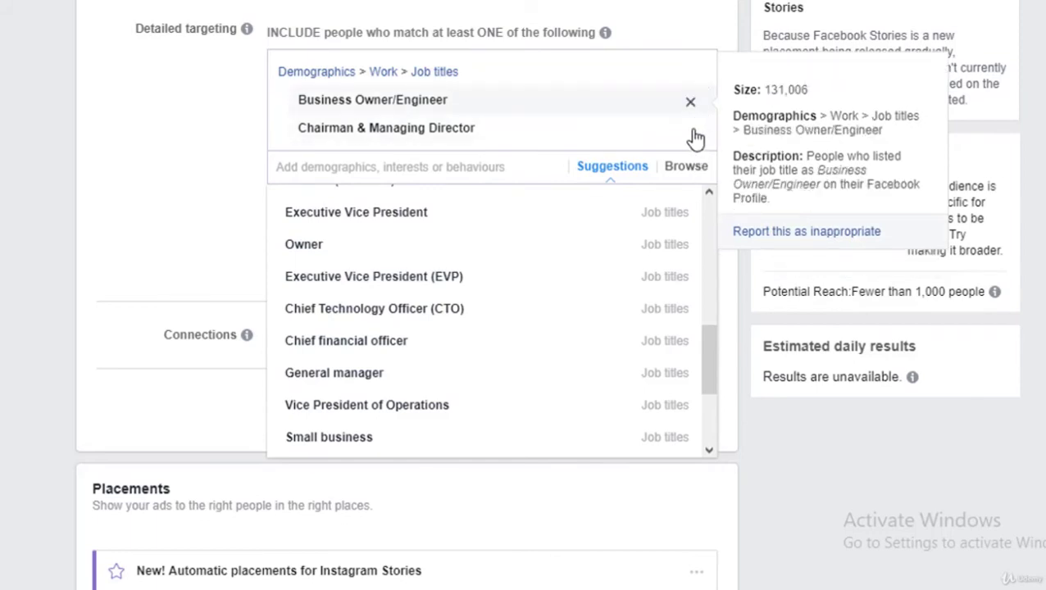
# - Remove the Business Owner/Engineer and Chairman & Managing Director job titles
pyautogui.click(691, 102)
pyautogui.moveTo(694, 110)
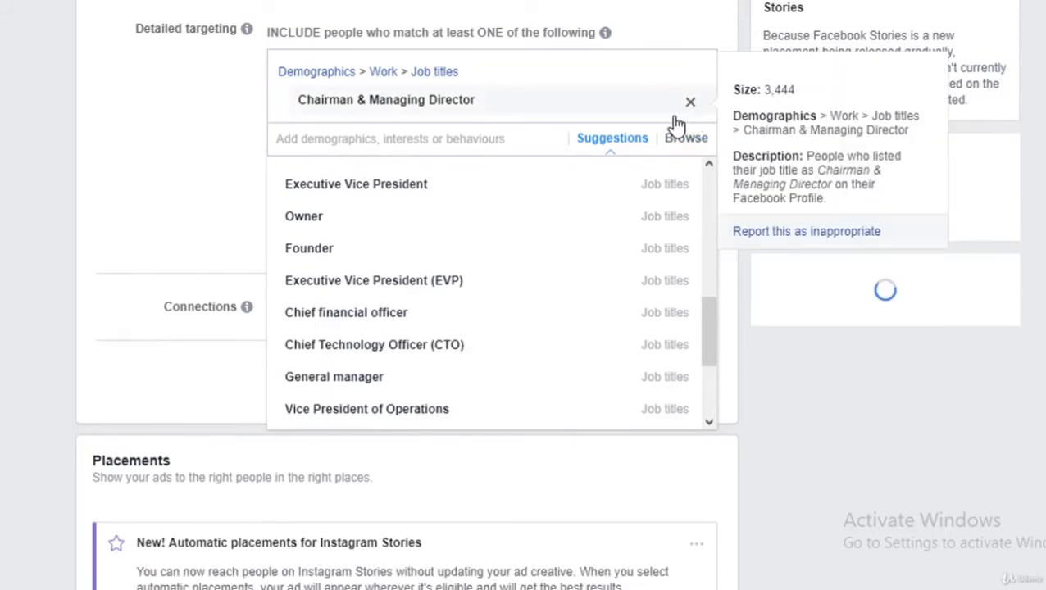
pyautogui.click(688, 104)
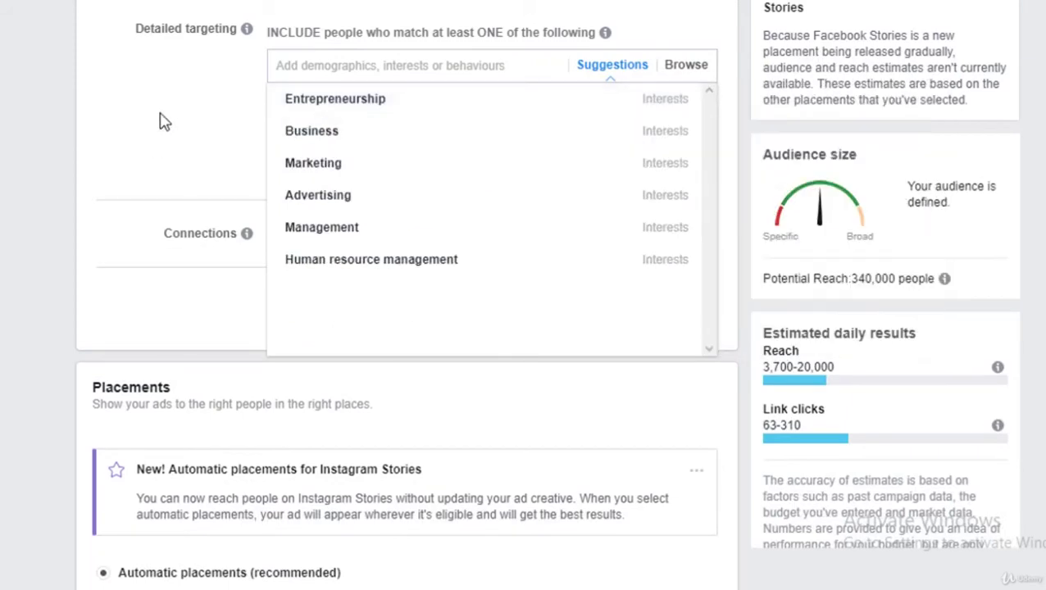
# - Add the Business, Entrepreneurship and Marketing interests from Suggestions
pyautogui.moveTo(344, 150)
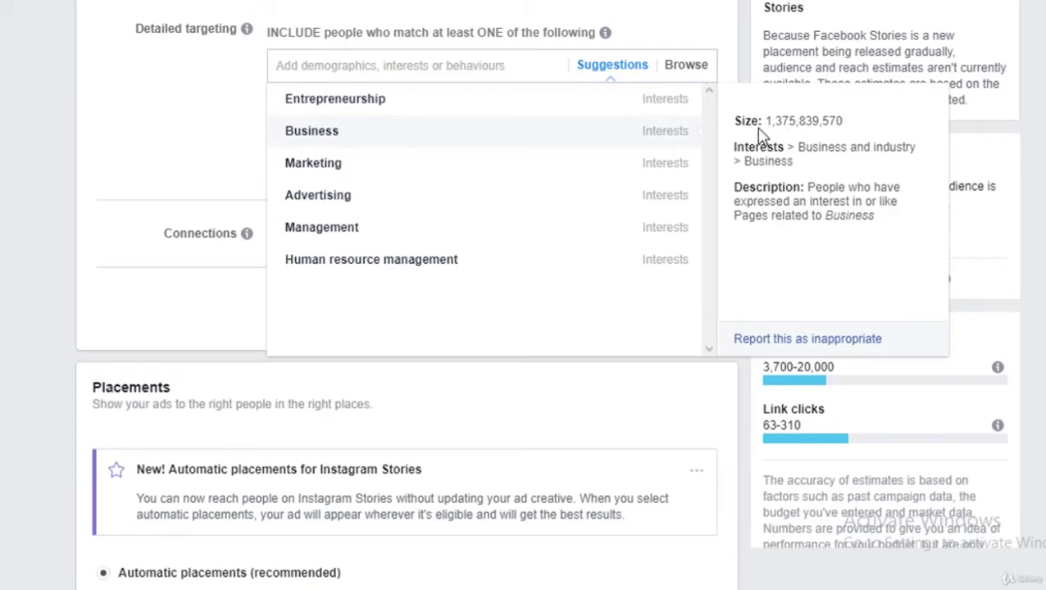
pyautogui.click(744, 219)
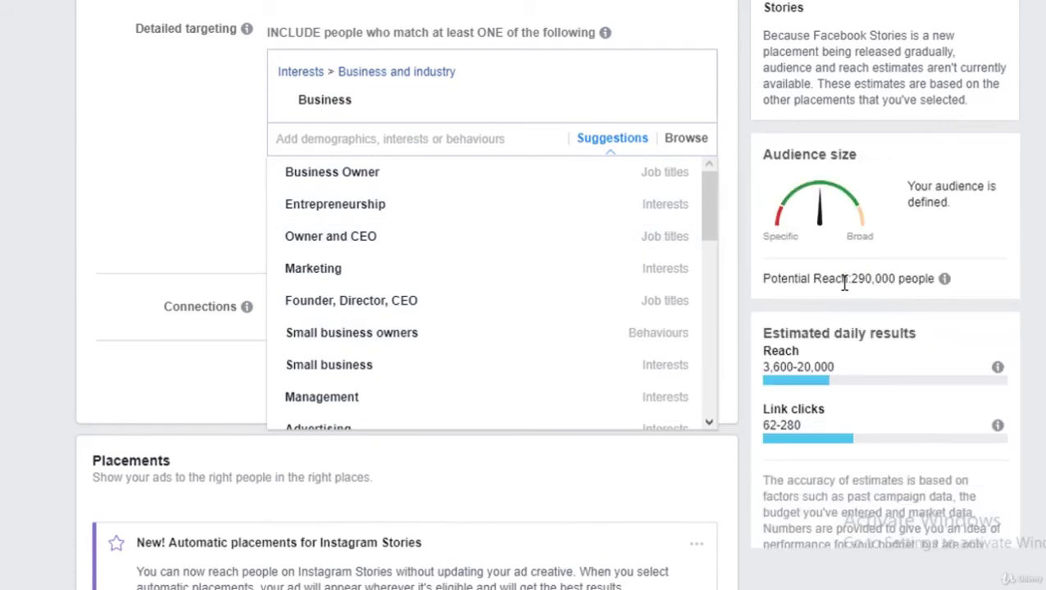
pyautogui.moveTo(853, 280); pyautogui.dragTo(928, 282)
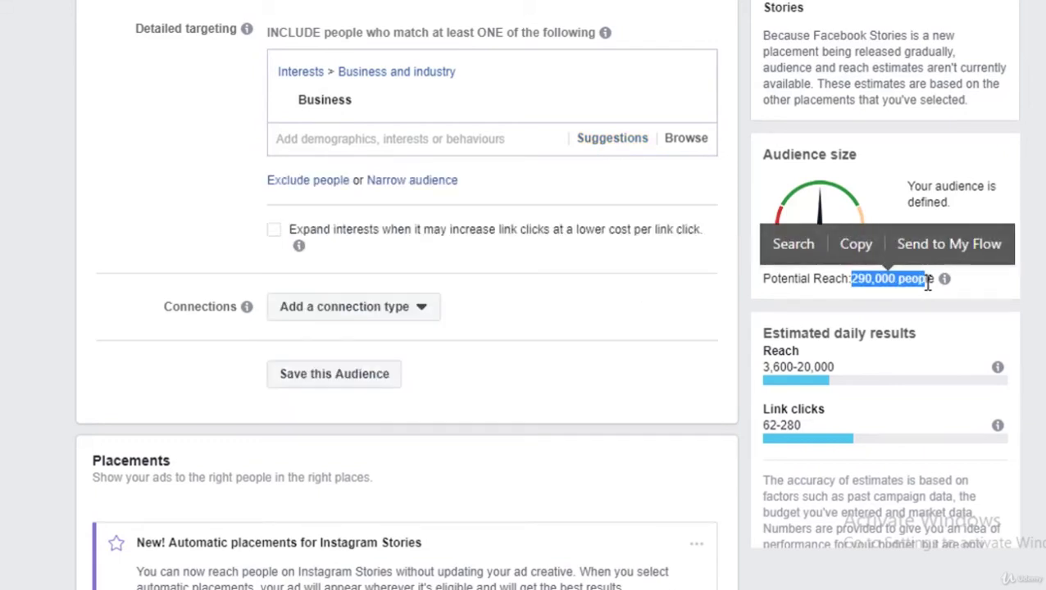
pyautogui.click(639, 151)
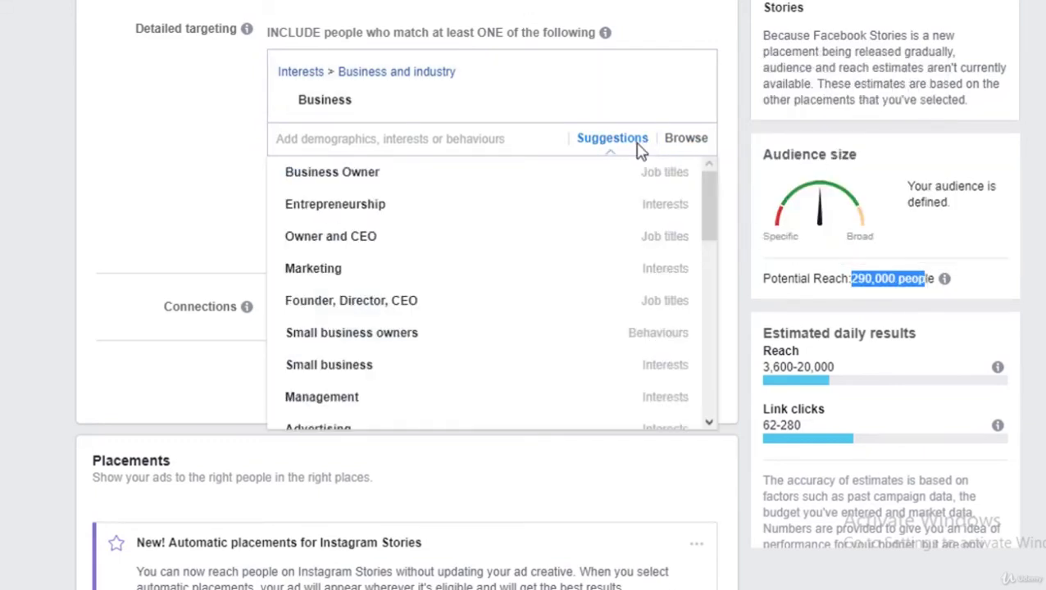
pyautogui.moveTo(497, 222)
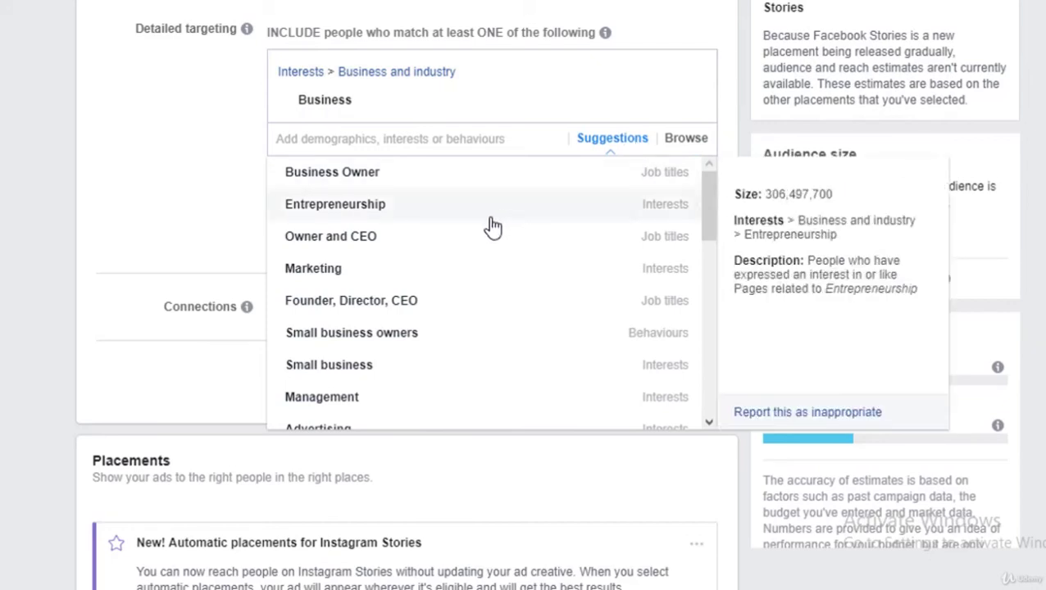
pyautogui.click(771, 295)
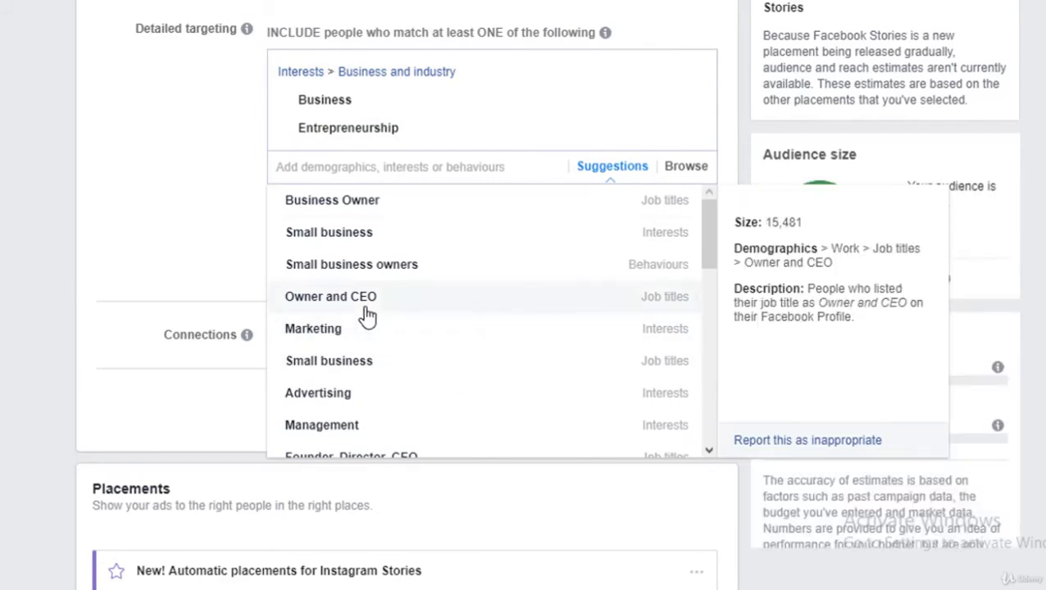
pyautogui.click(338, 329)
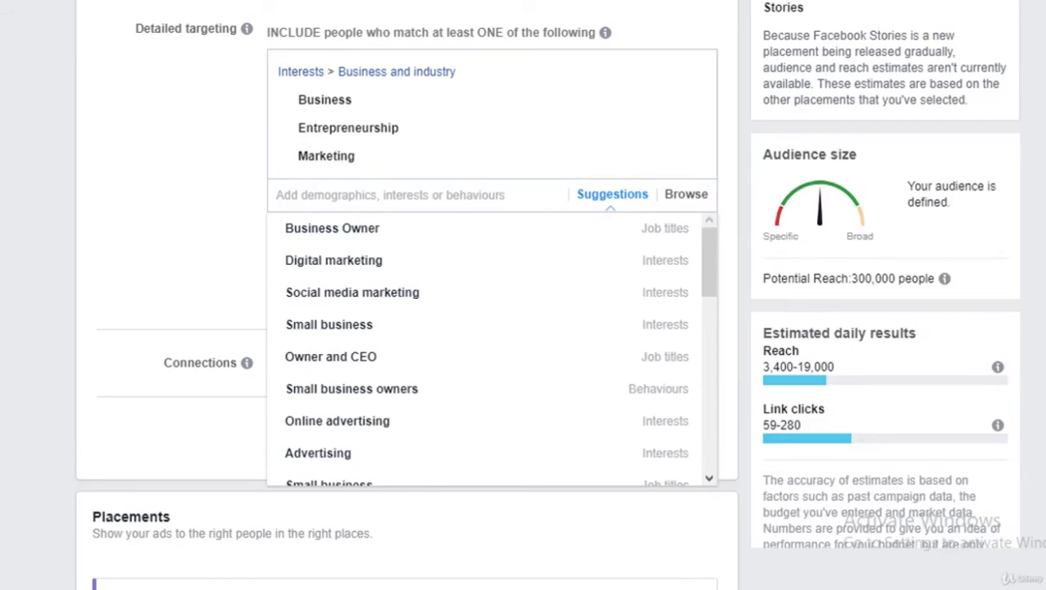
pyautogui.click(345, 194)
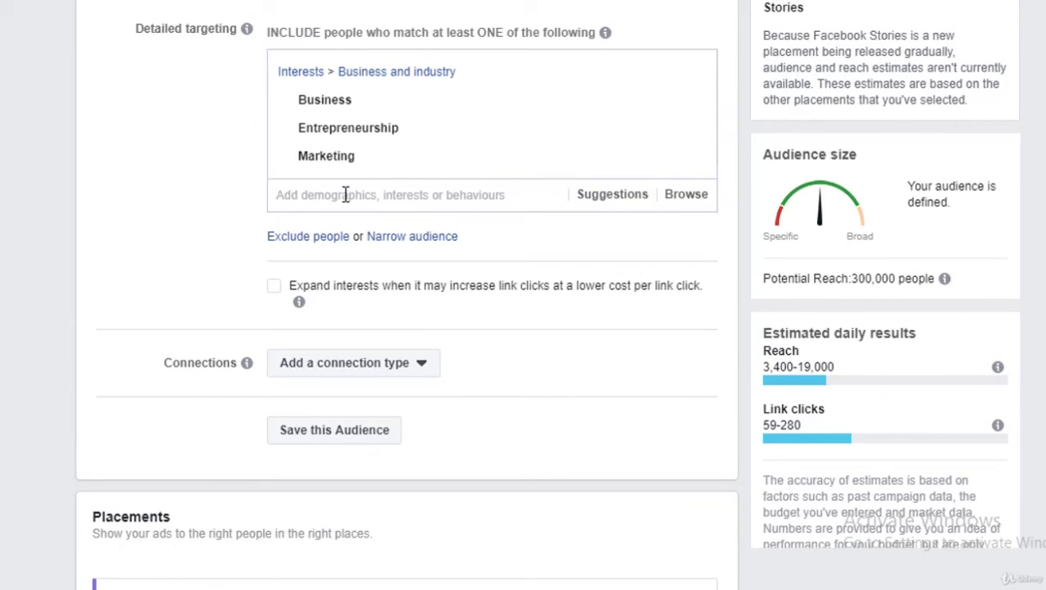
# - Search 'mc' to add the McDonald's interest, then bring up suggested interests
pyautogui.write('mcdon')
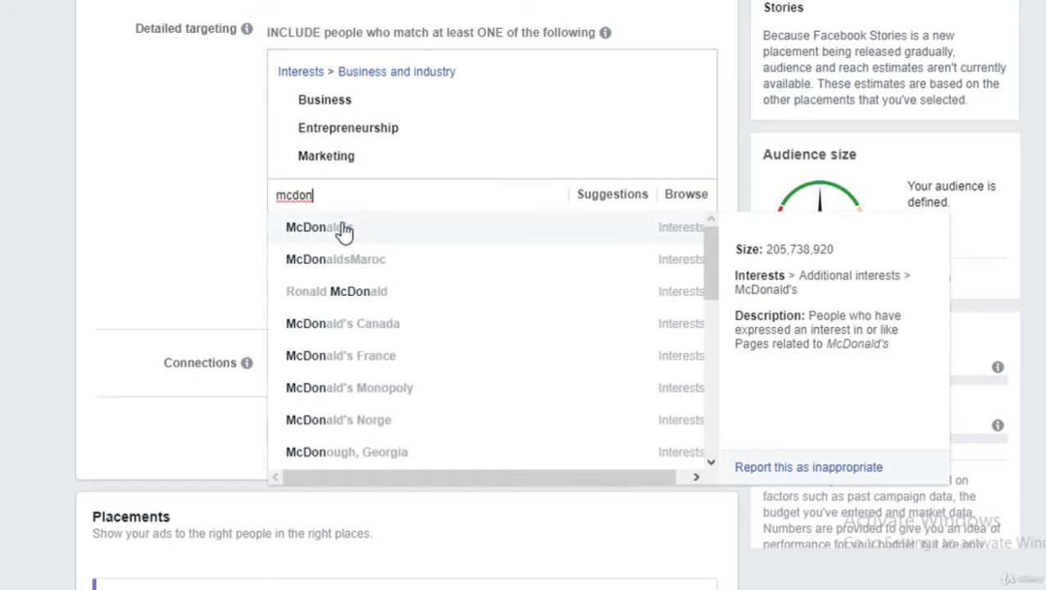
pyautogui.click(351, 229)
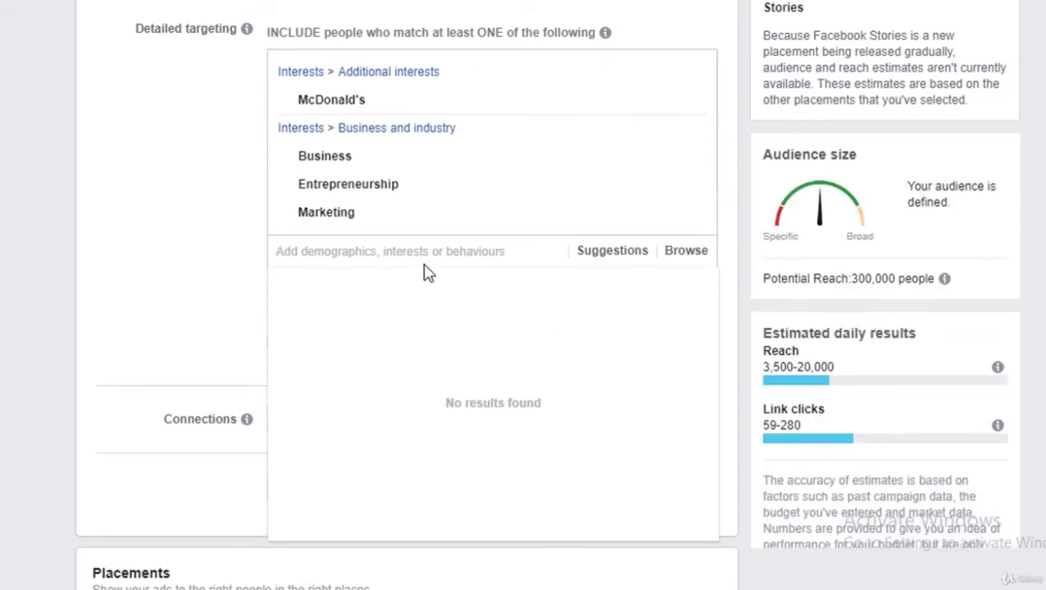
pyautogui.click(631, 261)
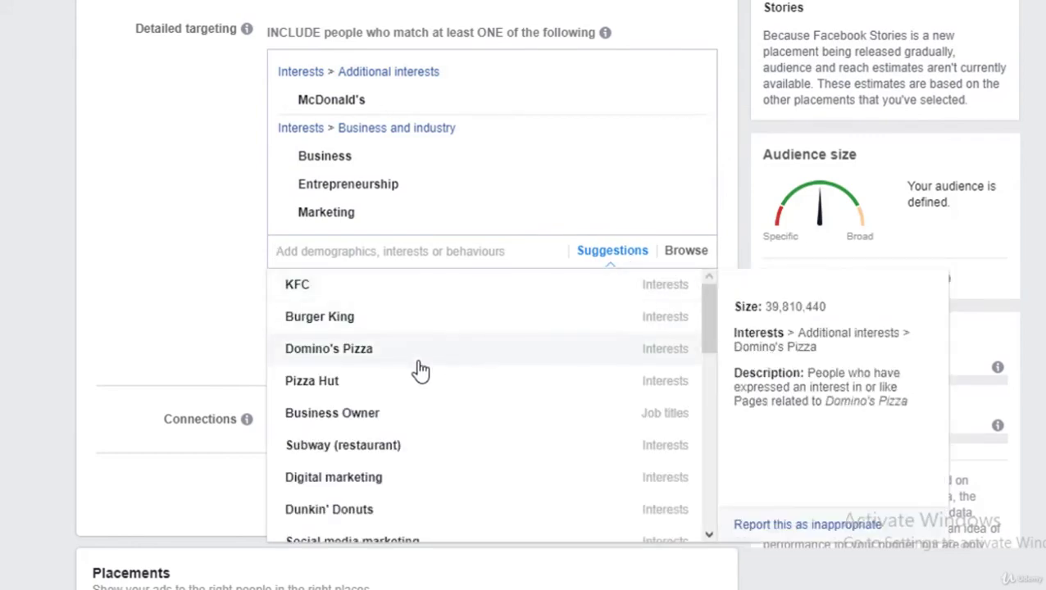
pyautogui.scroll(-8, 420, 369)
pyautogui.scroll(8, 420, 369)
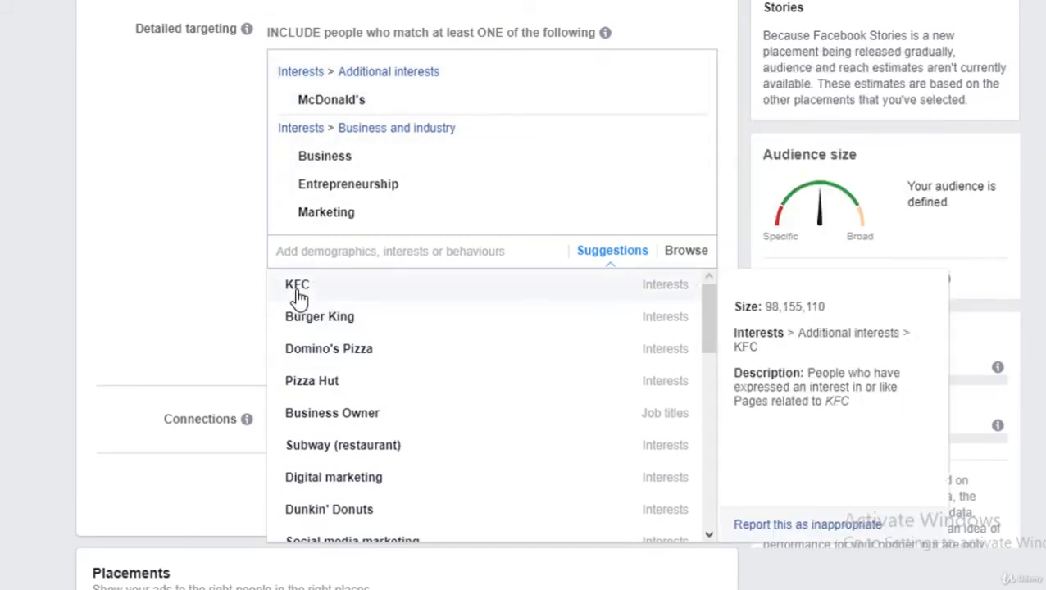
# - Add KFC, Burger King, Domino's Pizza, Digital marketing and Pizza Hut from the suggestions
pyautogui.click(305, 316)
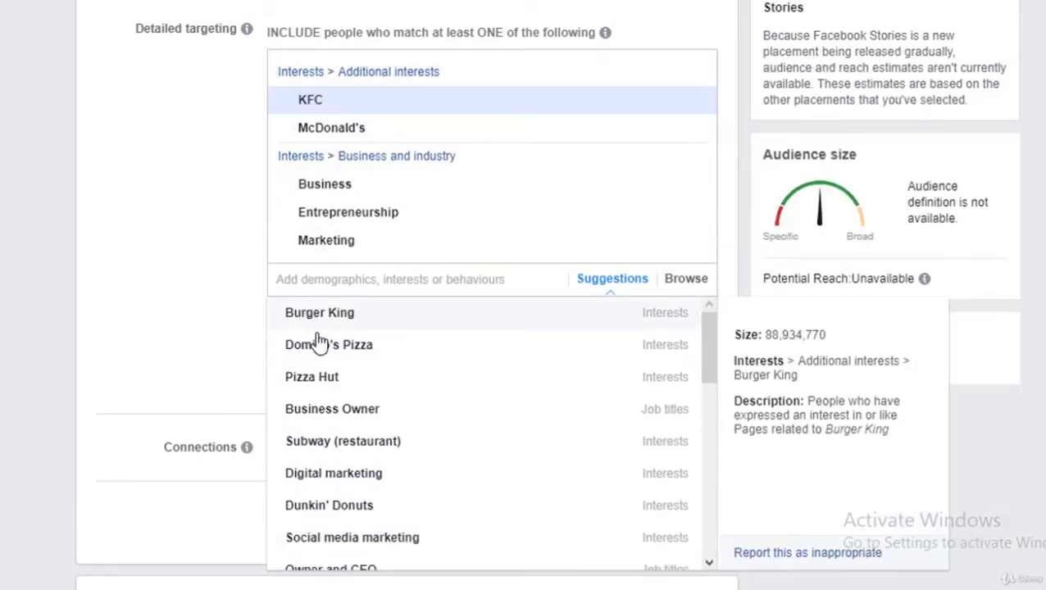
pyautogui.click(319, 316)
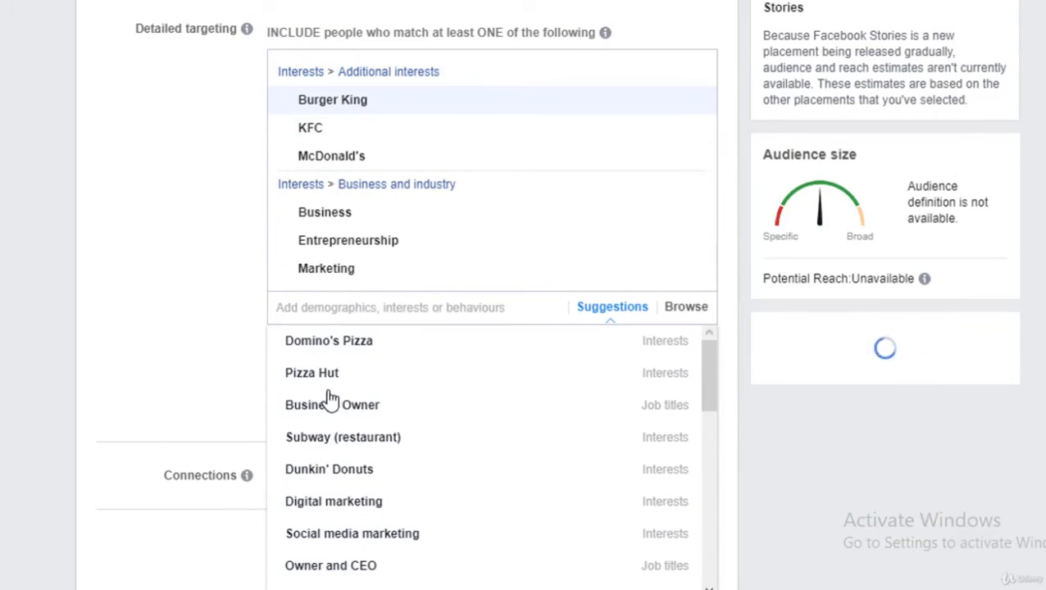
pyautogui.press('Return')
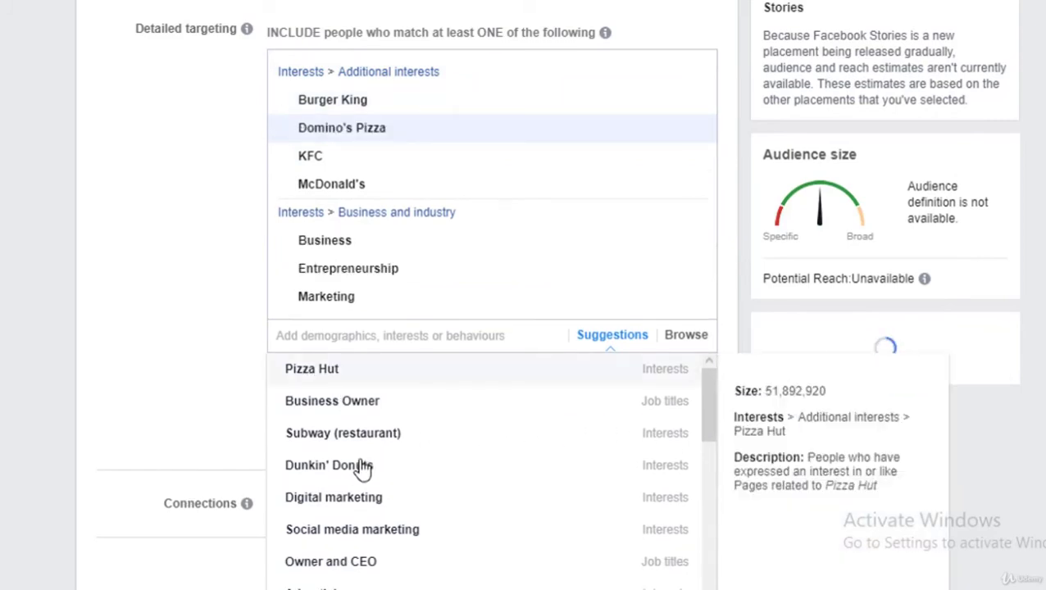
pyautogui.press('Return')
pyautogui.click(505, 535)
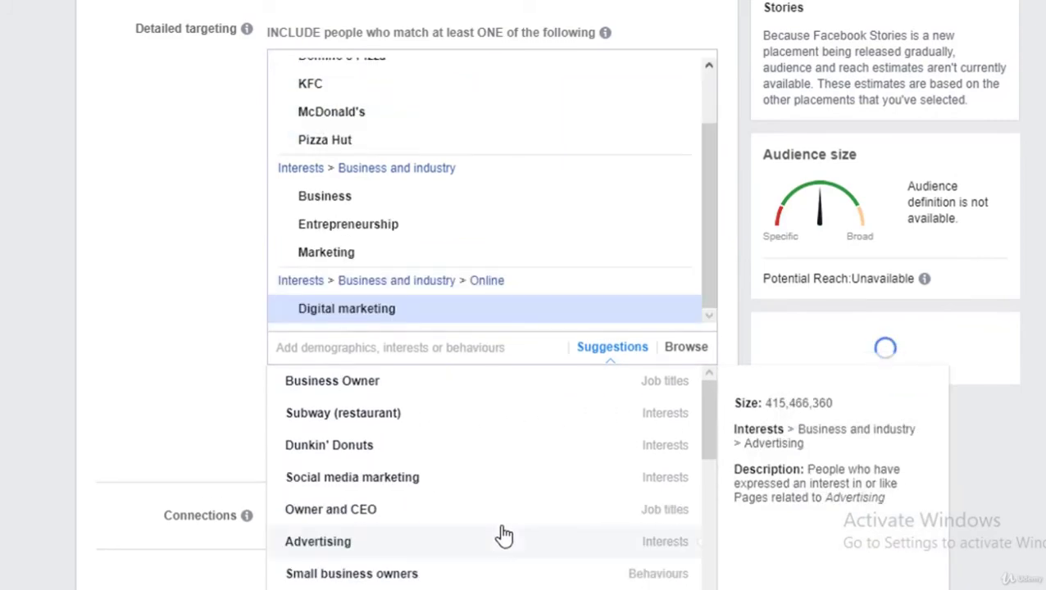
pyautogui.scroll(-5, 332, 475)
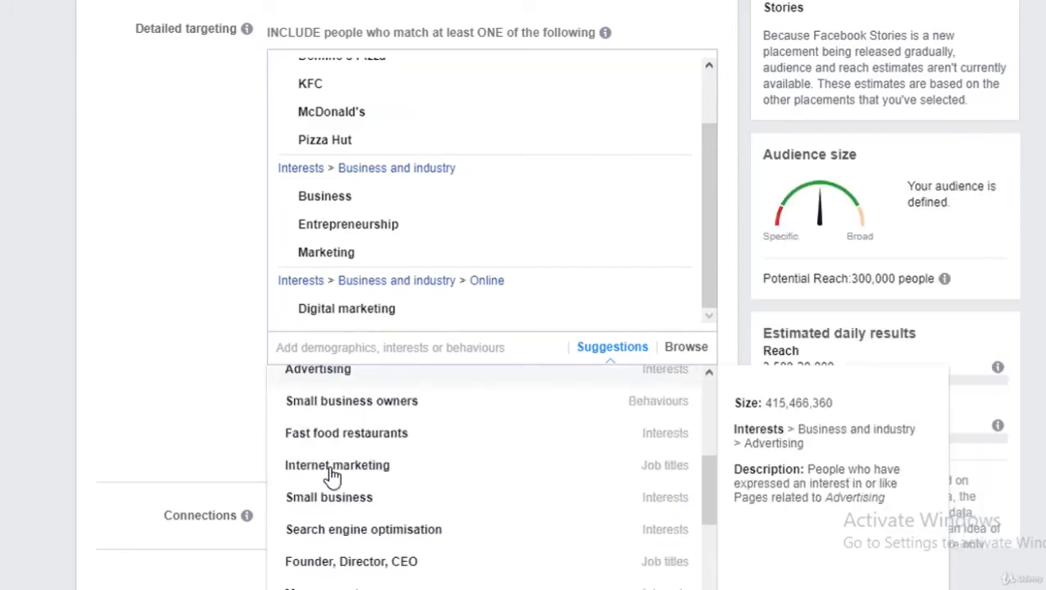
pyautogui.scroll(2, 332, 476)
pyautogui.scroll(5, 332, 475)
pyautogui.click(433, 347)
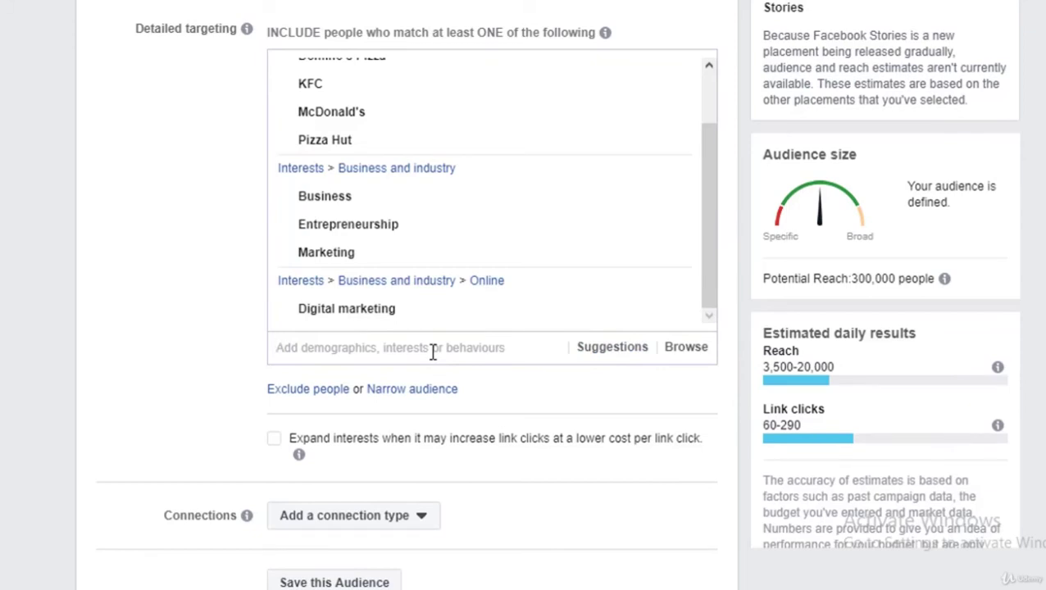
# - Search 'audi' and add the Audi interest to detailed targeting
pyautogui.write('audo')
pyautogui.press('BackSpace')
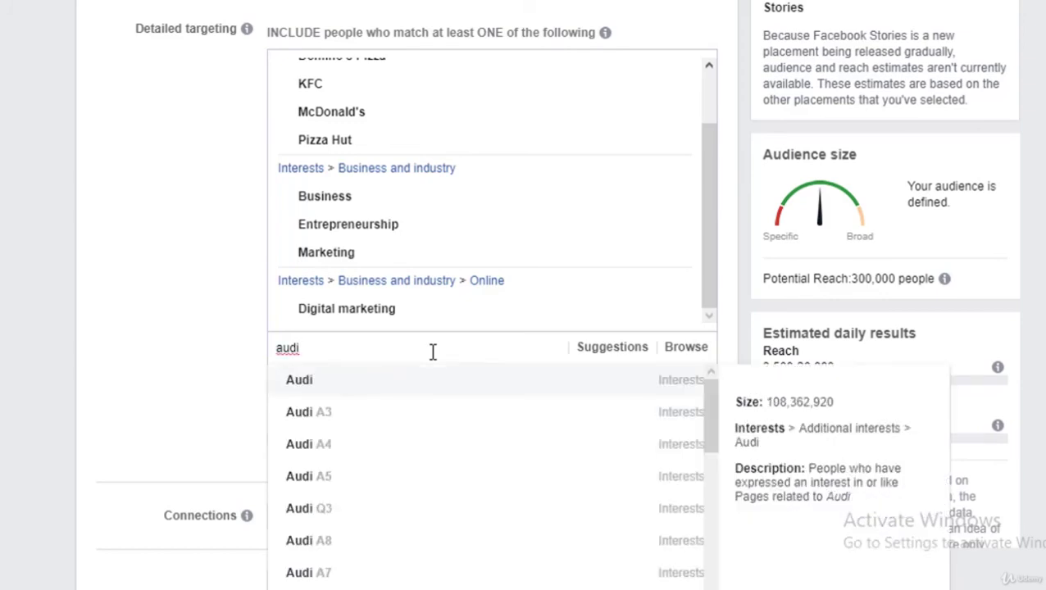
pyautogui.write('i')
pyautogui.click(328, 380)
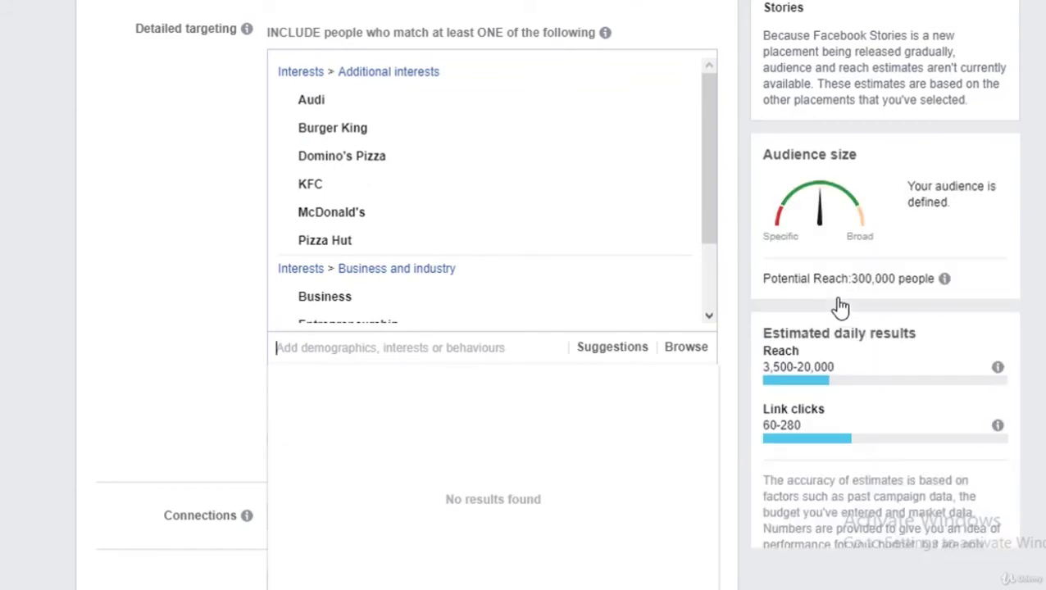
pyautogui.scroll(-2, 542, 213)
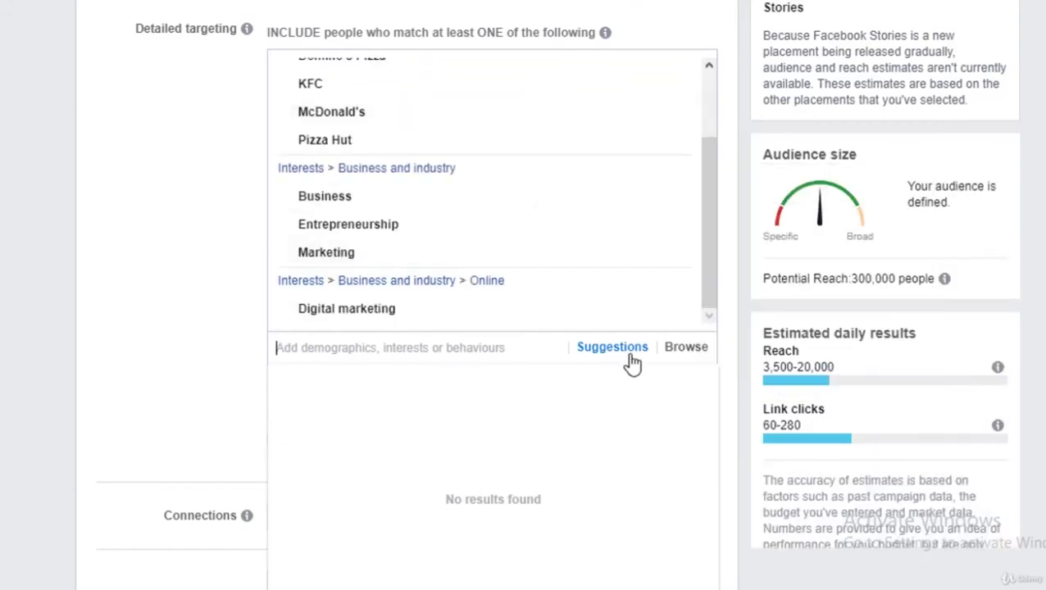
# - Add Mercedes-Benz, Porsche and Jaguar Cars from the suggested interests, then check the audience estimate
pyautogui.click(631, 357)
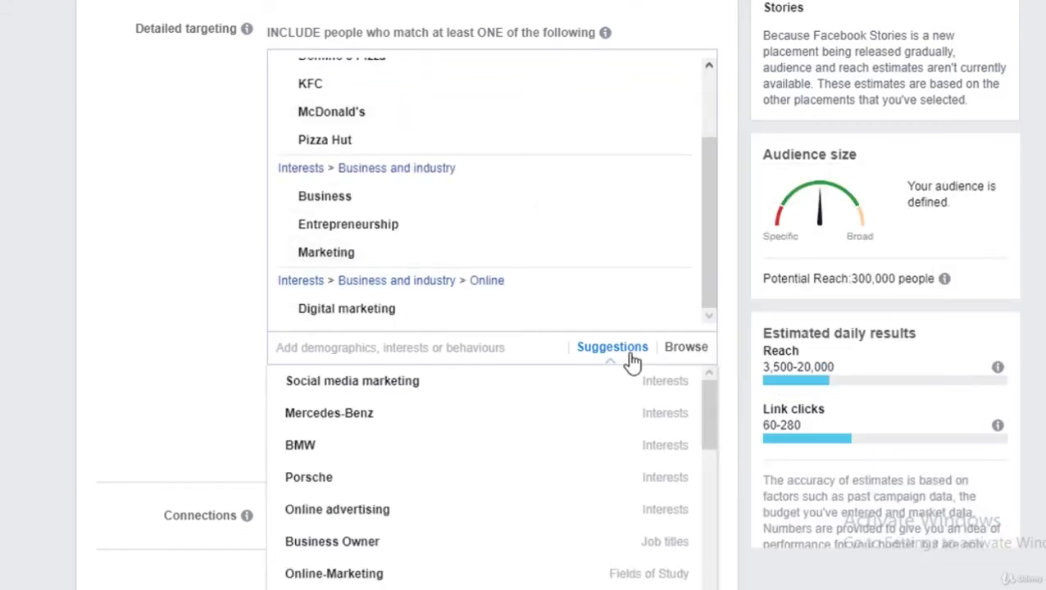
pyautogui.click(311, 428)
pyautogui.click(506, 454)
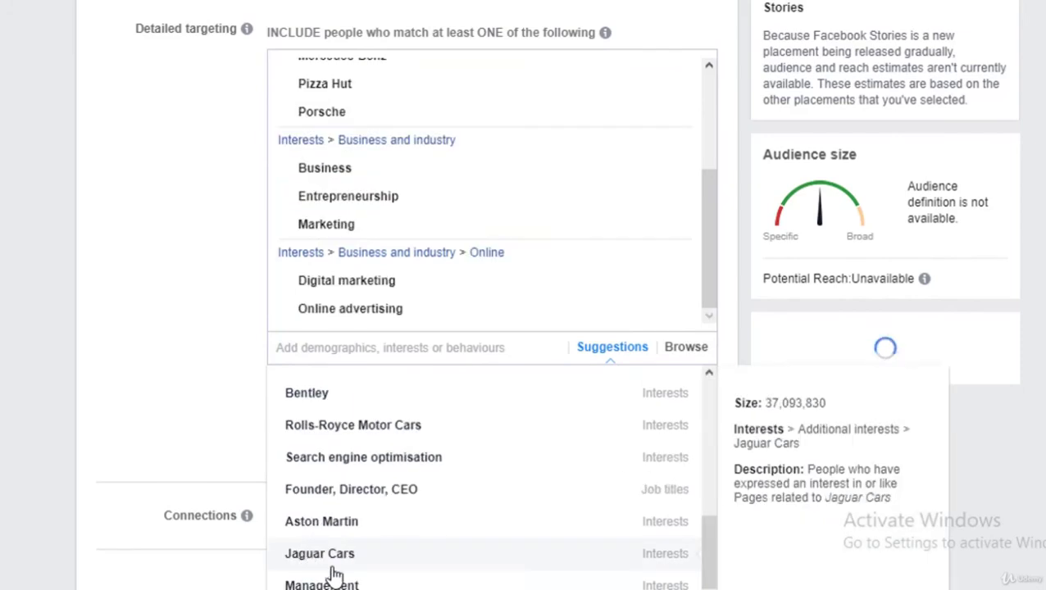
pyautogui.click(332, 557)
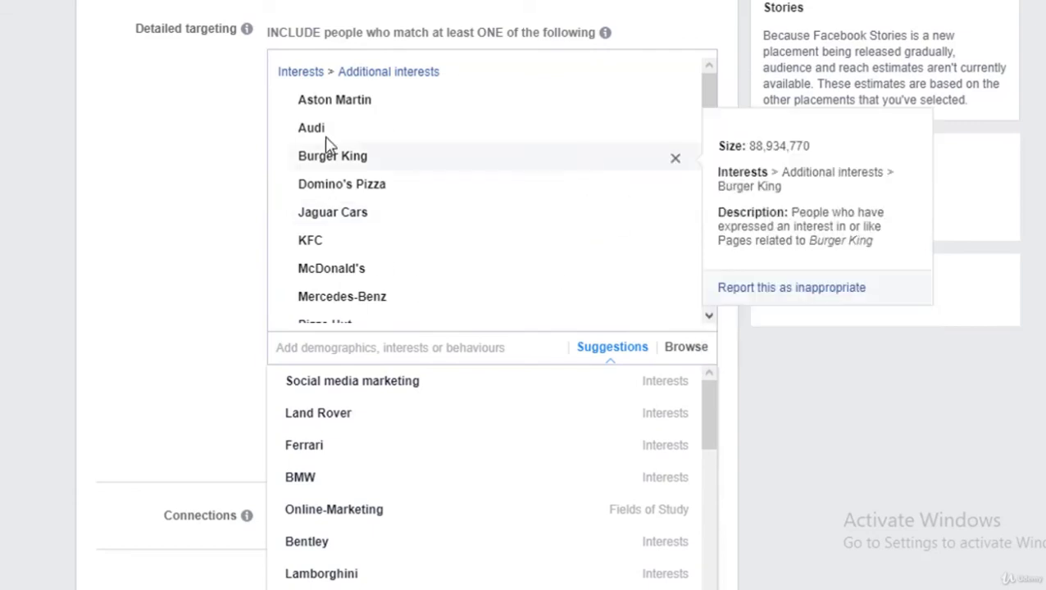
pyautogui.click(212, 212)
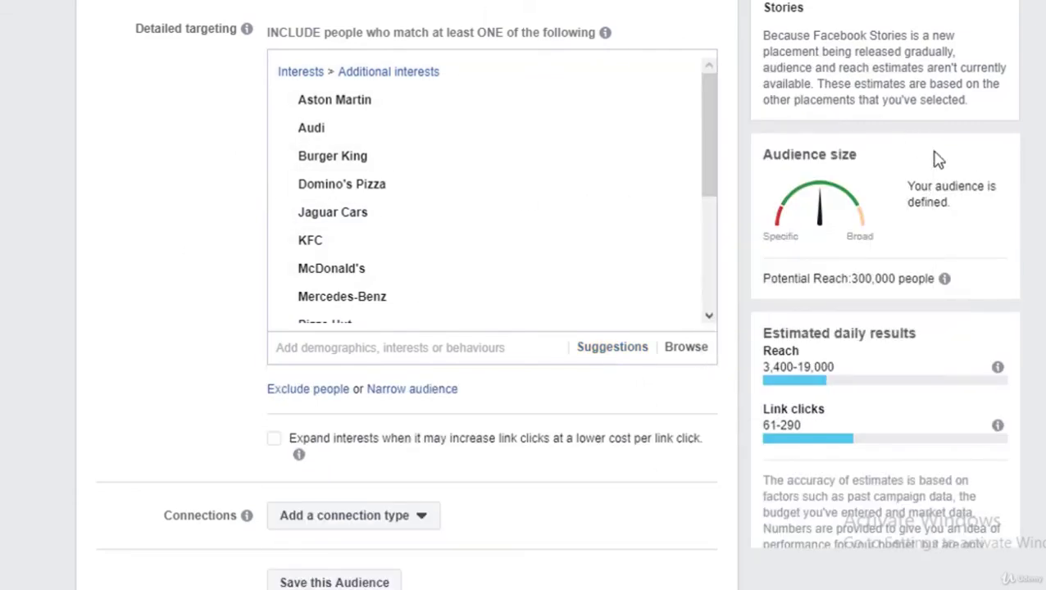
pyautogui.scroll(-5, 558, 205)
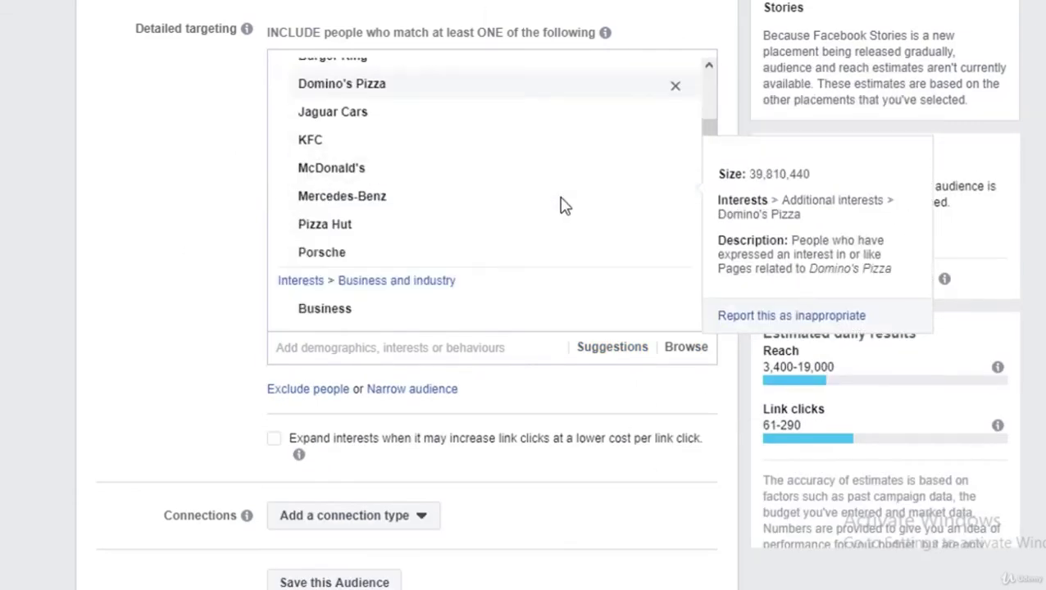
pyautogui.click(694, 351)
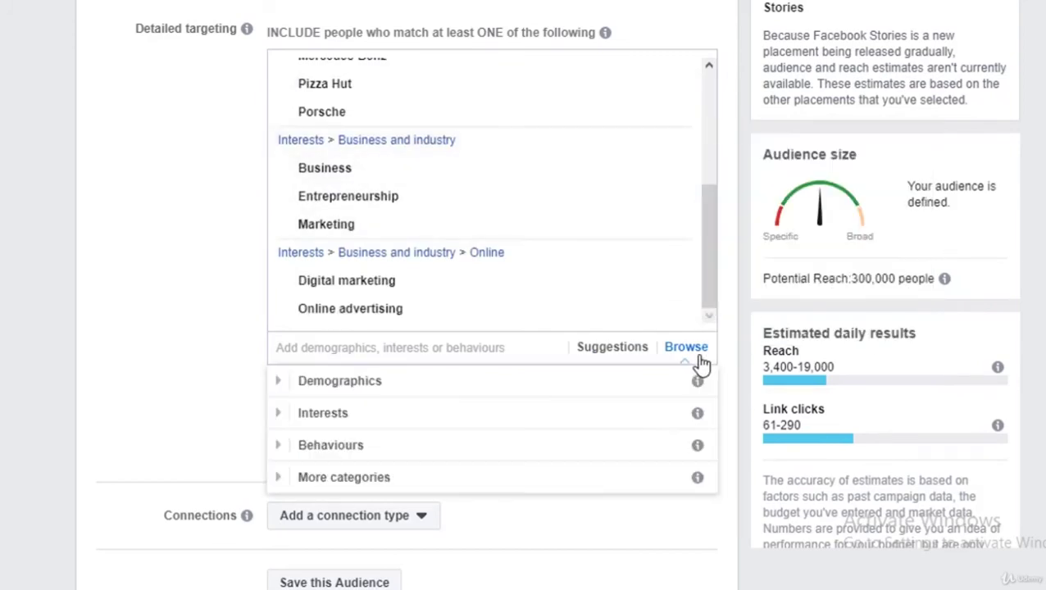
pyautogui.click(293, 389)
pyautogui.click(291, 388)
pyautogui.click(291, 389)
pyautogui.click(291, 389)
pyautogui.scroll(-1, 282, 431)
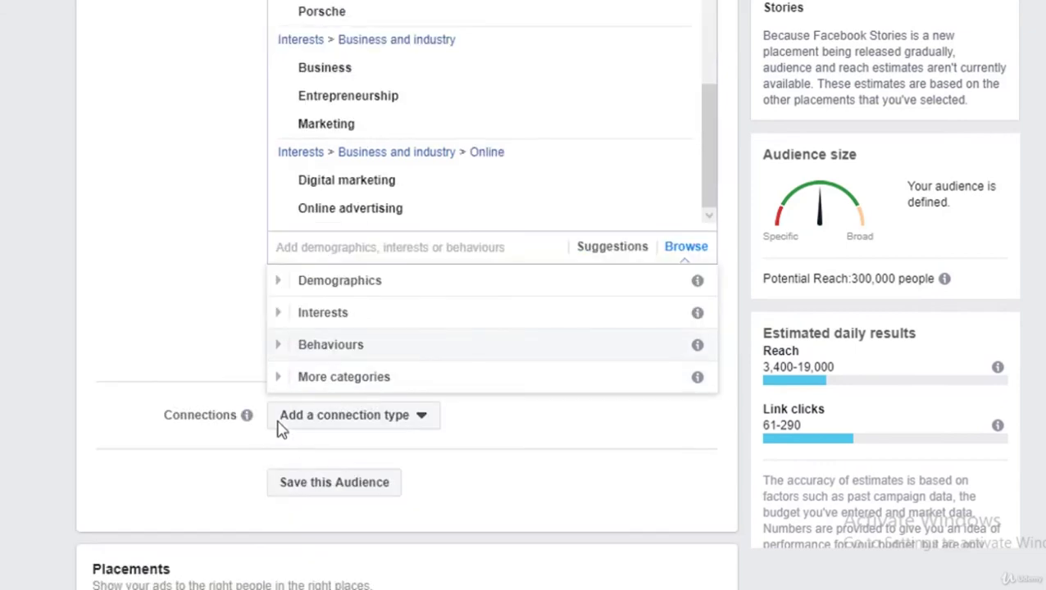
pyautogui.click(283, 356)
pyautogui.click(283, 283)
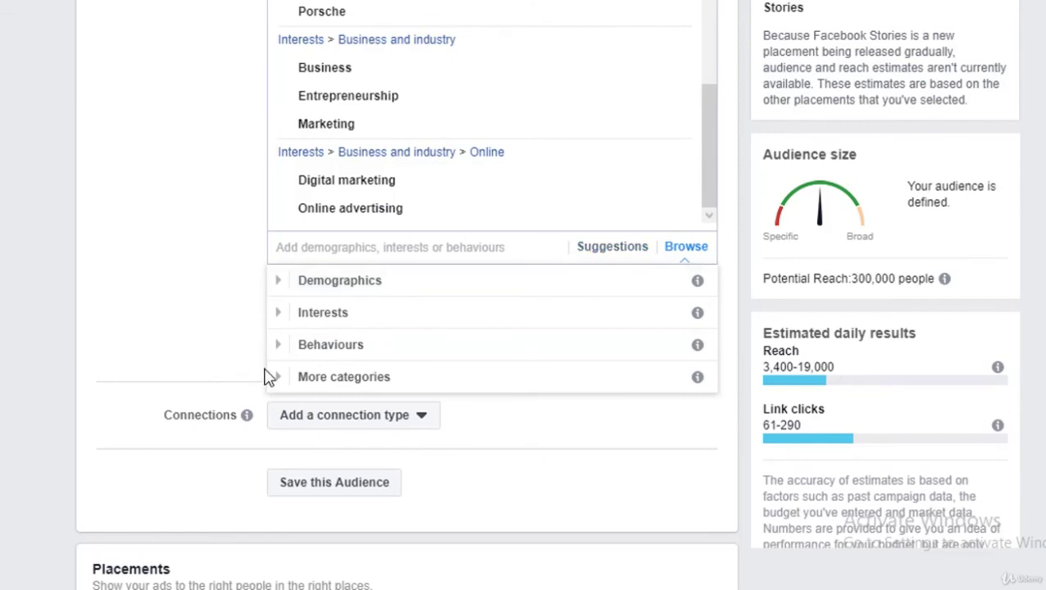
pyautogui.click(177, 252)
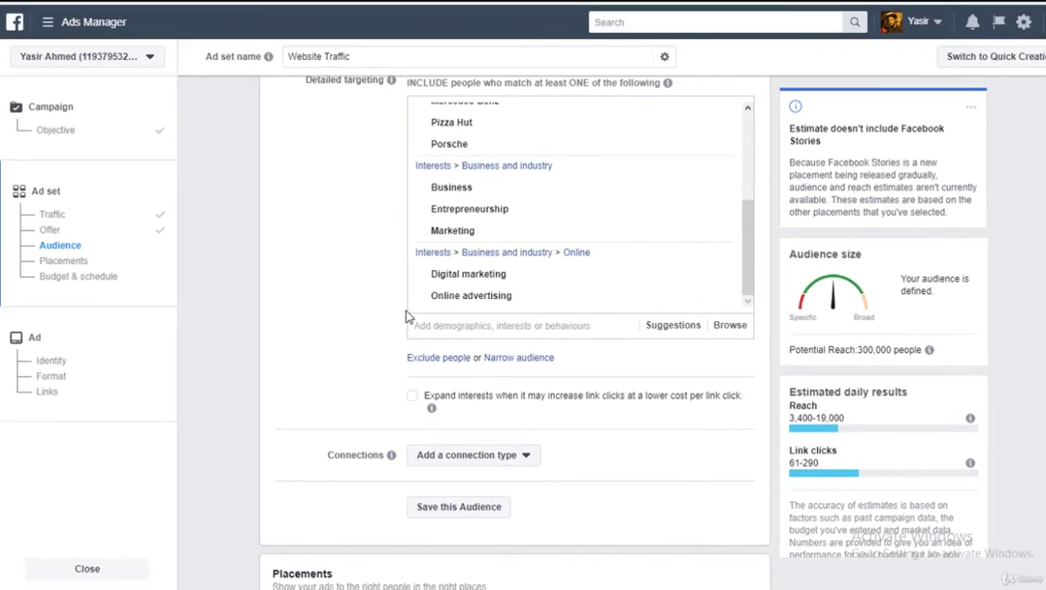
# - Replace the default audience name with 'AAA 1', discarding the drafts 'Bedford' and 'AAA Digital Mar'
pyautogui.scroll(-5, 428, 296)
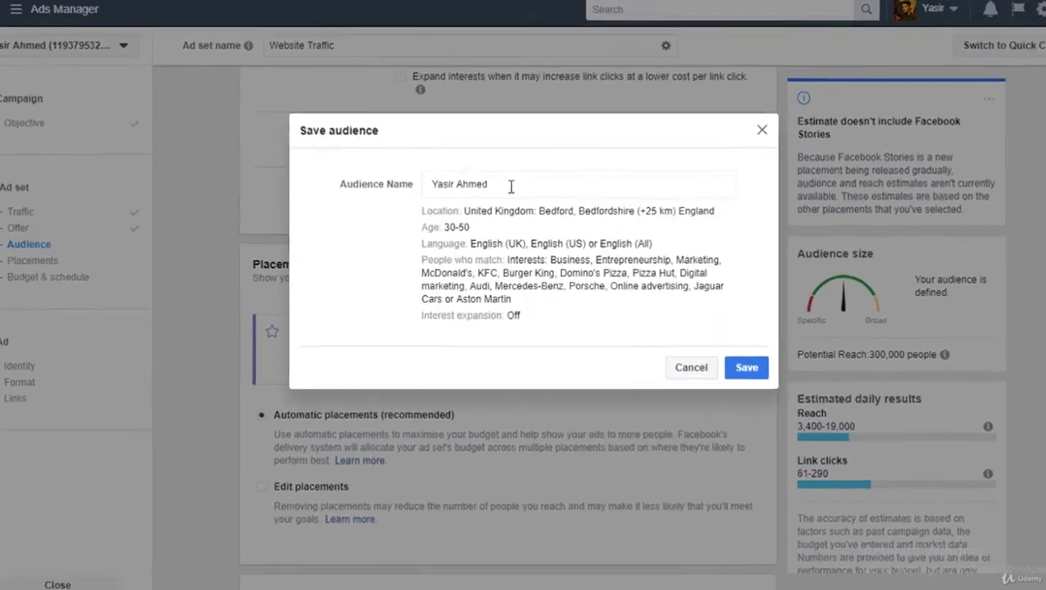
pyautogui.tripleClick(513, 189)
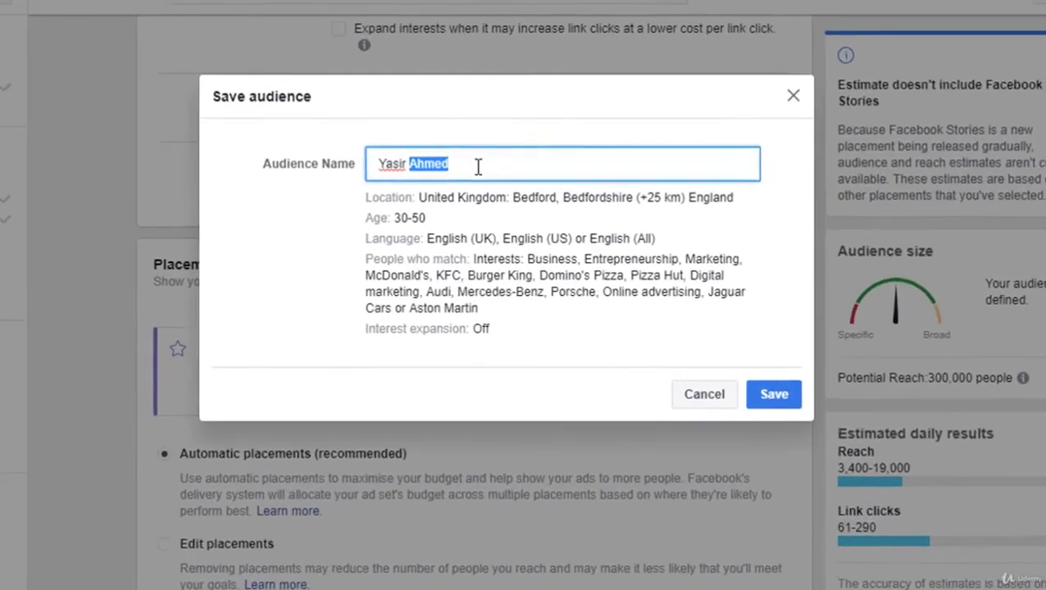
pyautogui.write('AAA')
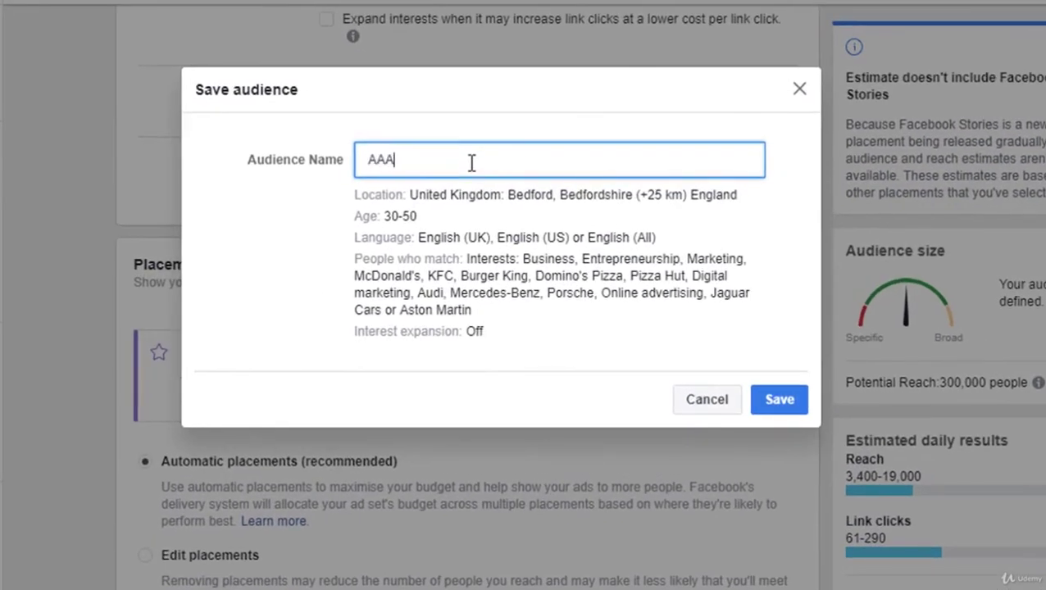
pyautogui.write('T')
pyautogui.press('BackSpace')
pyautogui.write('Be')
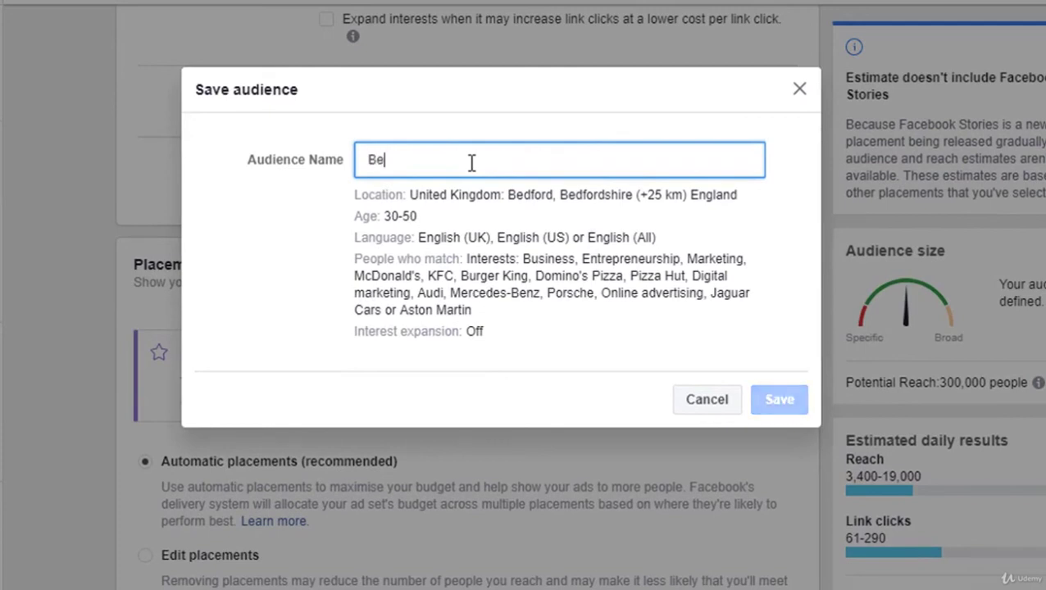
pyautogui.write('dford')
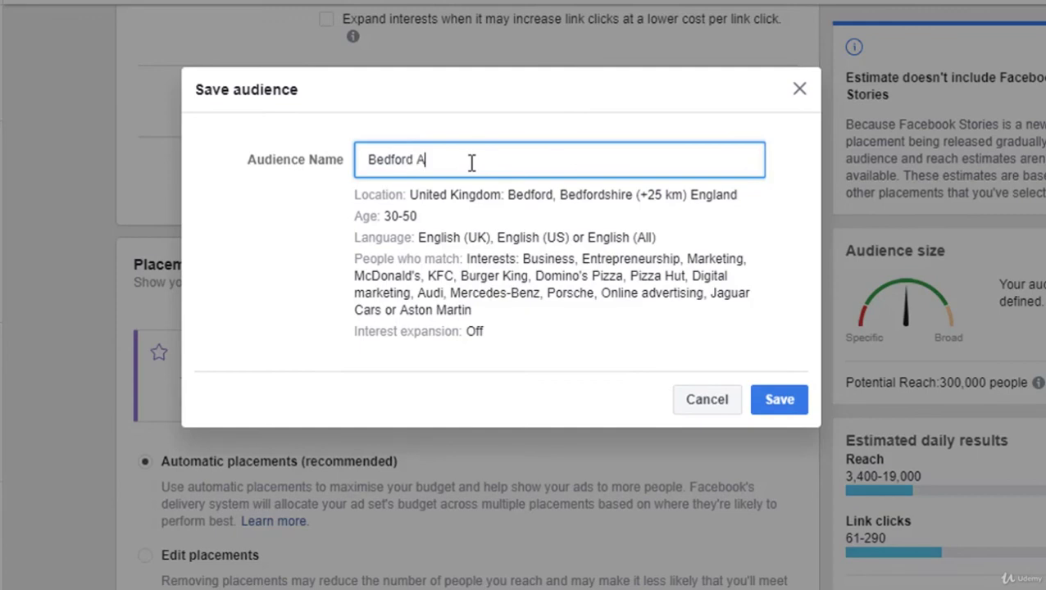
pyautogui.hotkey('ctrl', 'a')
pyautogui.press('BackSpace')
pyautogui.write('AAA Digital Mar')
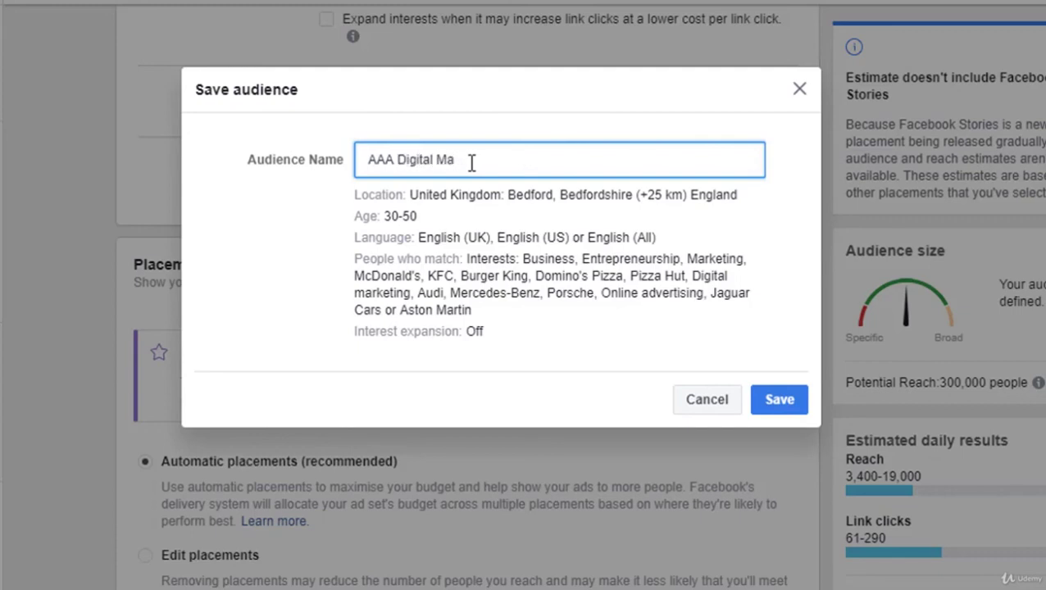
pyautogui.press('BackSpace')
pyautogui.press('BackSpace')
pyautogui.press('BackSpace')
pyautogui.press('BackSpace')
pyautogui.press('BackSpace')
pyautogui.press('BackSpace')
pyautogui.press('BackSpace')
pyautogui.press('BackSpace')
pyautogui.press('BackSpace')
pyautogui.press('BackSpace')
pyautogui.press('BackSpace')
pyautogui.press('BackSpace')
pyautogui.press('BackSpace')
pyautogui.press('BackSpace')
pyautogui.write('AAA ')
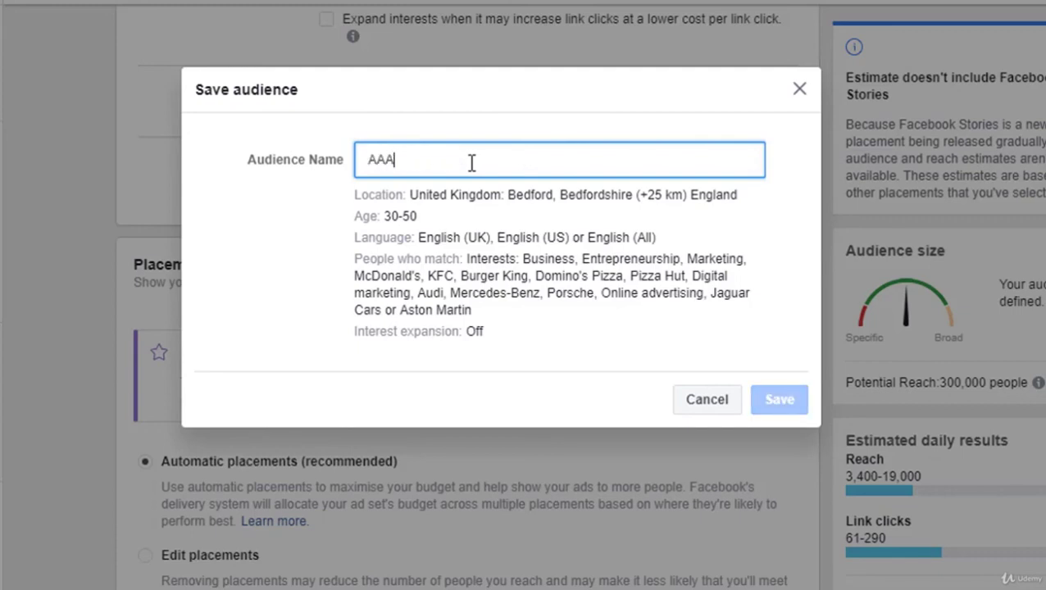
pyautogui.write('1')
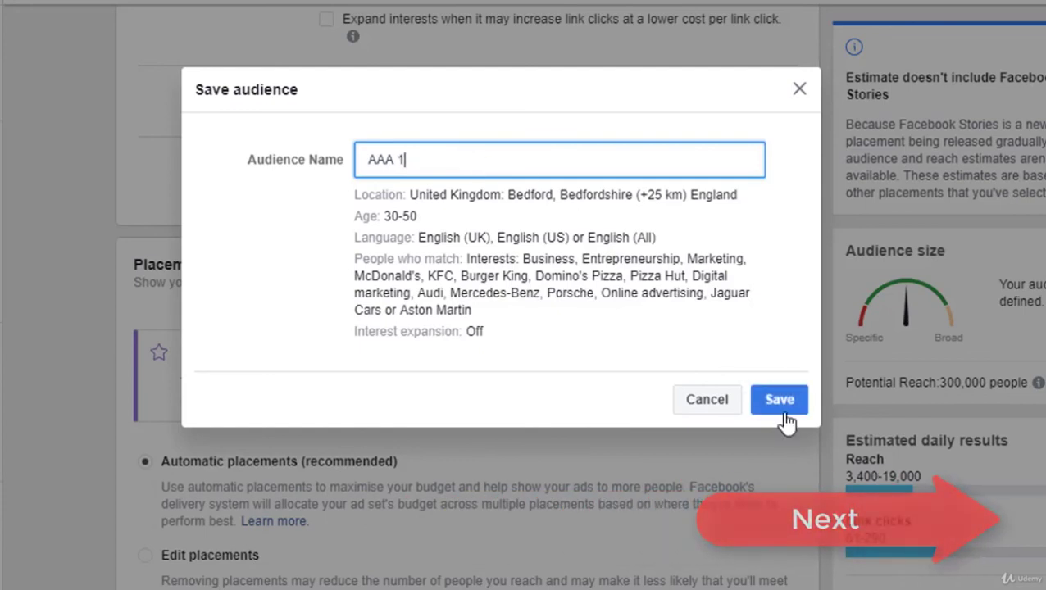